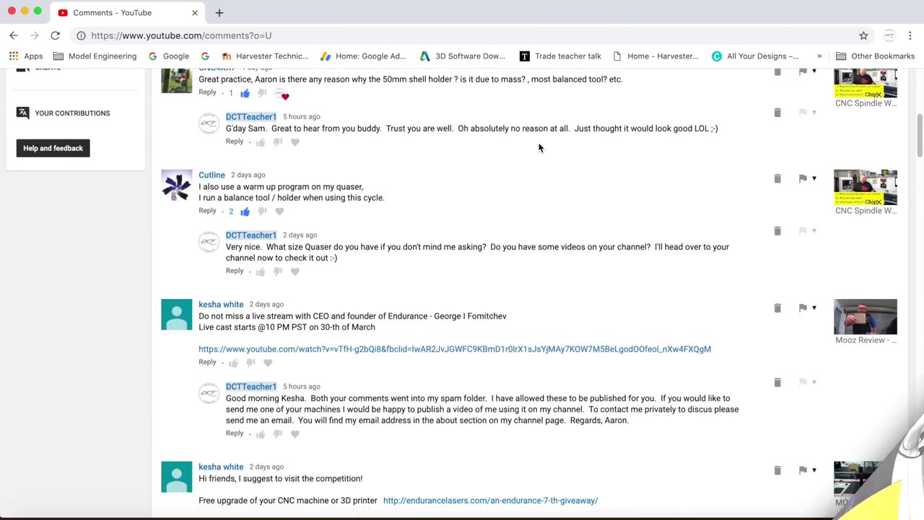
- Zero all axis positions on the LNC controller's COORD offset page using SET ALL
scroll(540, 148, "down", 5)
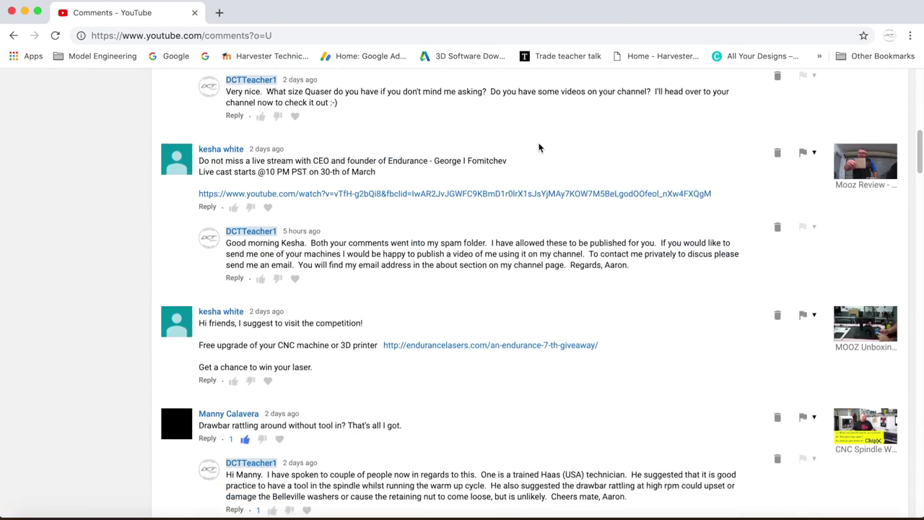
scroll(540, 147, "down", 6)
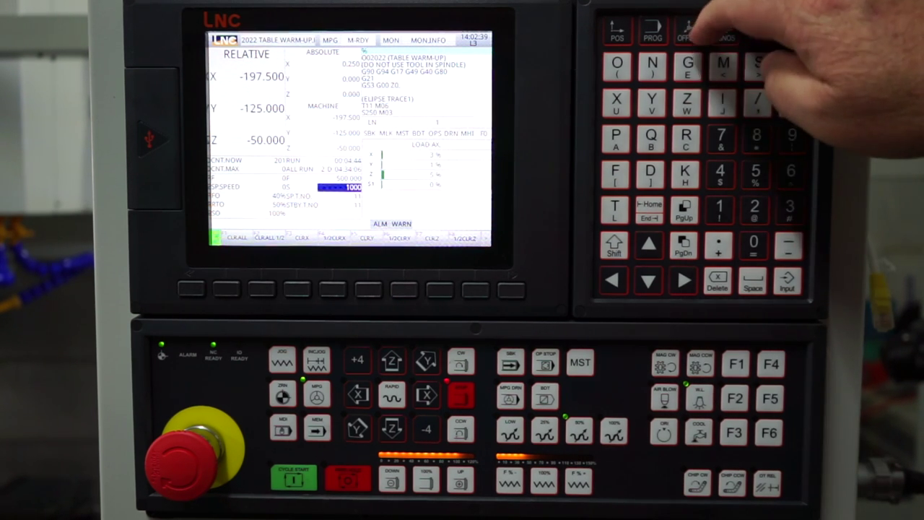
left_click(688, 33)
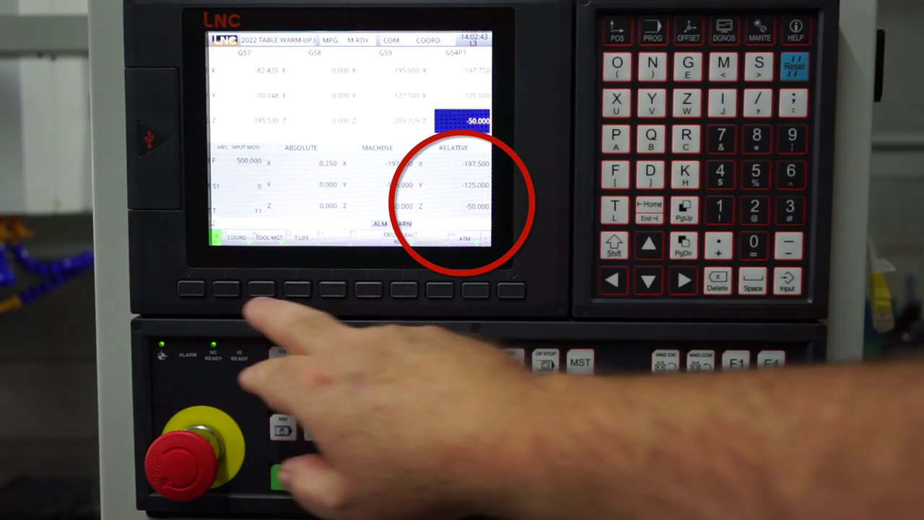
left_click(226, 289)
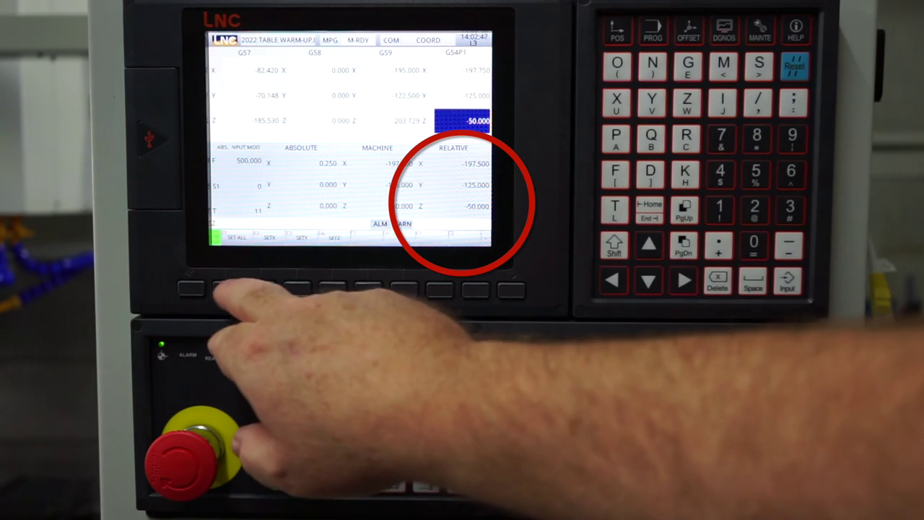
left_click(225, 288)
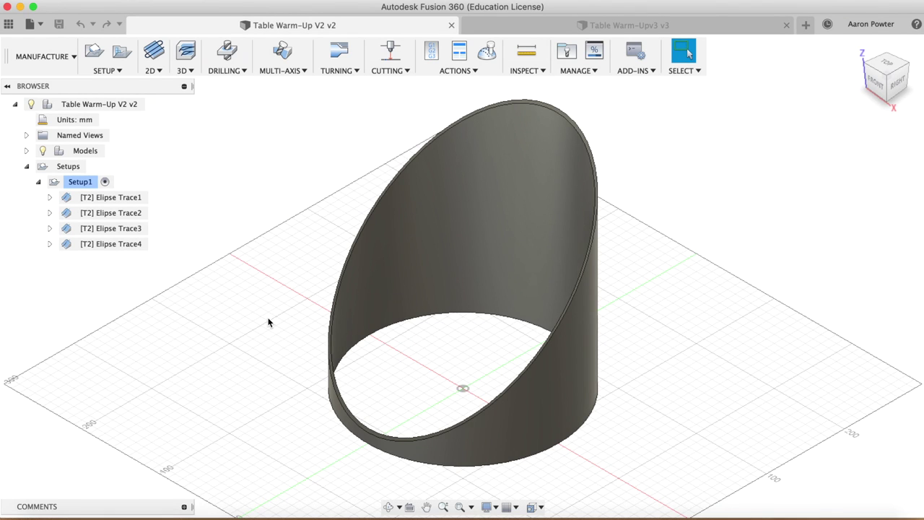
- Start a new design with a sketch on the horizontal XY ground plane
left_click(805, 25)
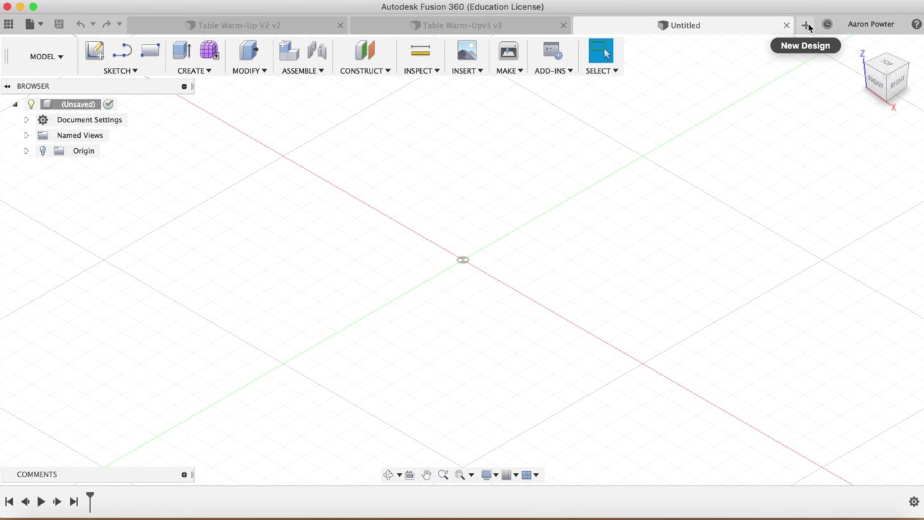
left_click(92, 54)
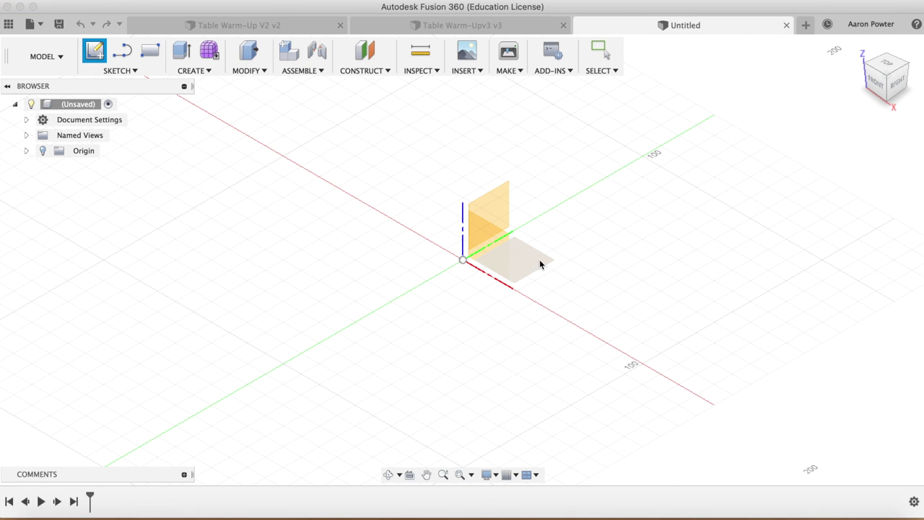
left_click(539, 259)
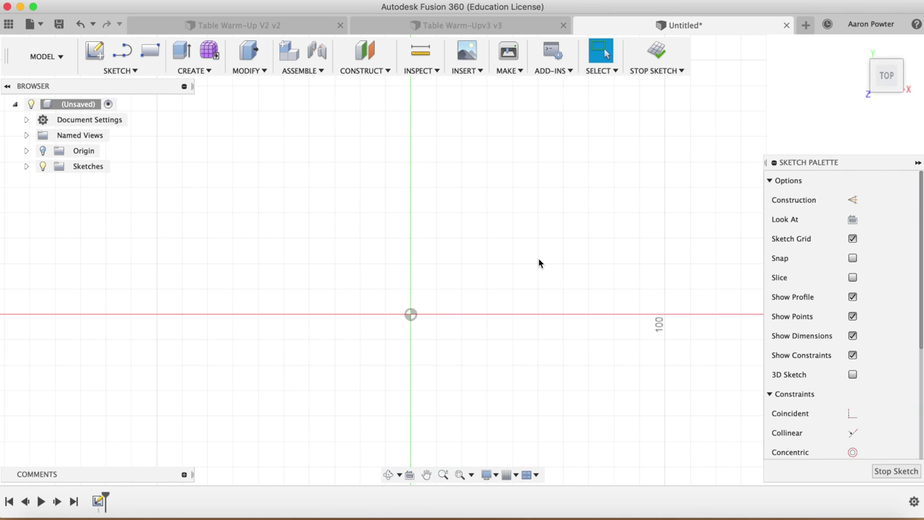
- Draw a 245 mm diameter circle centred on the origin
key("c")
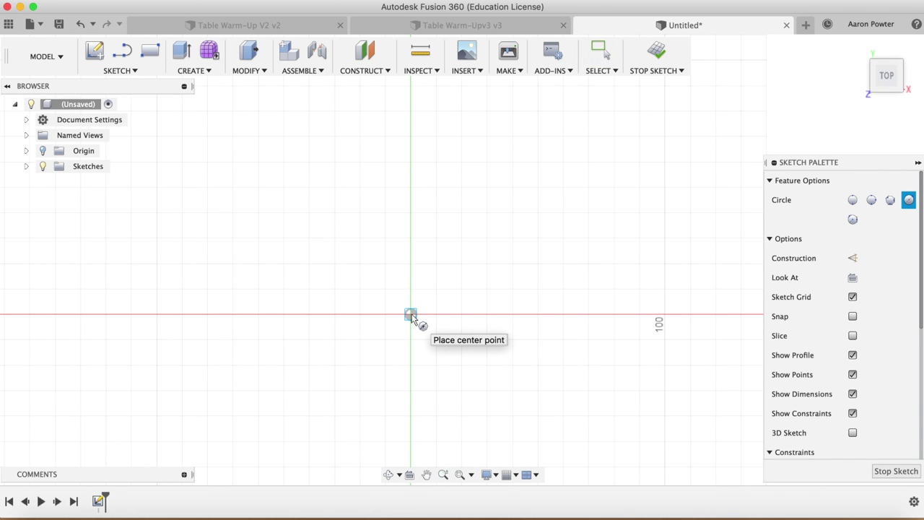
left_click(410, 316)
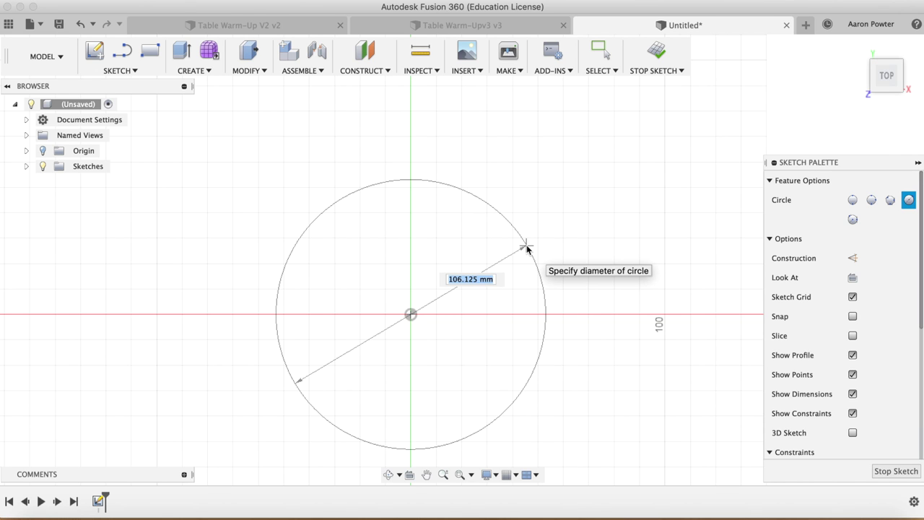
type("245")
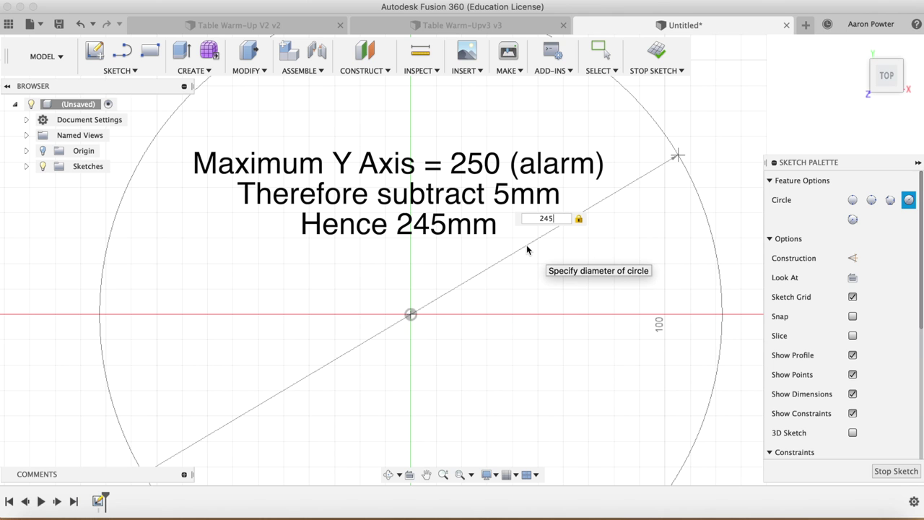
key("Return")
scroll(527, 249, "down", 5)
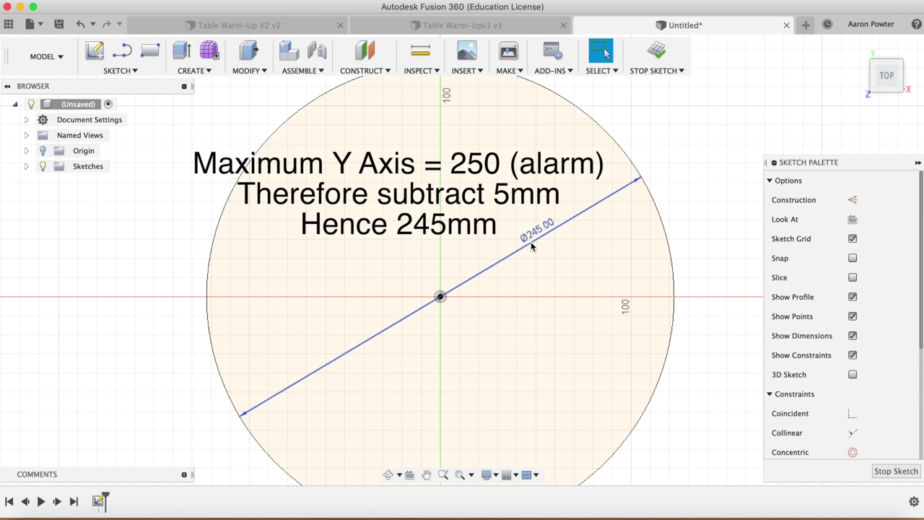
left_click(306, 196)
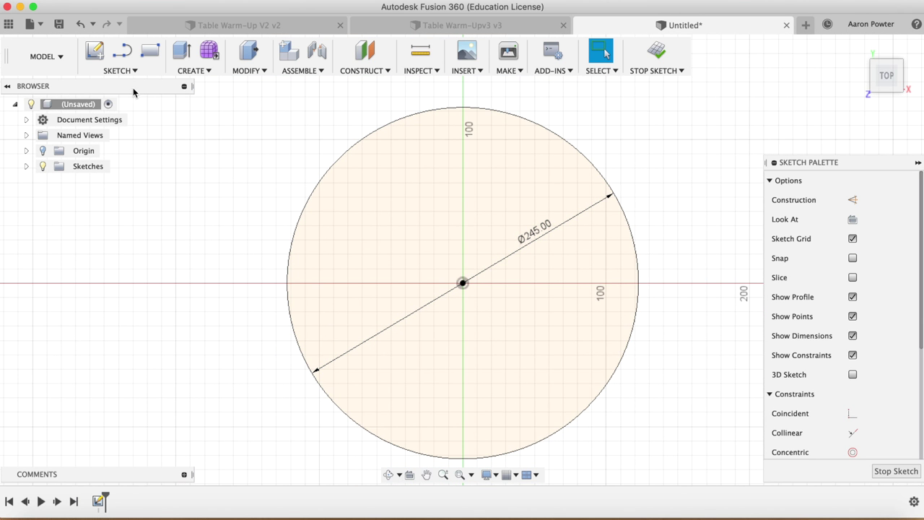
- Offset the 245 mm circle 2.5 mm inward to form a thin ring
left_click(131, 71)
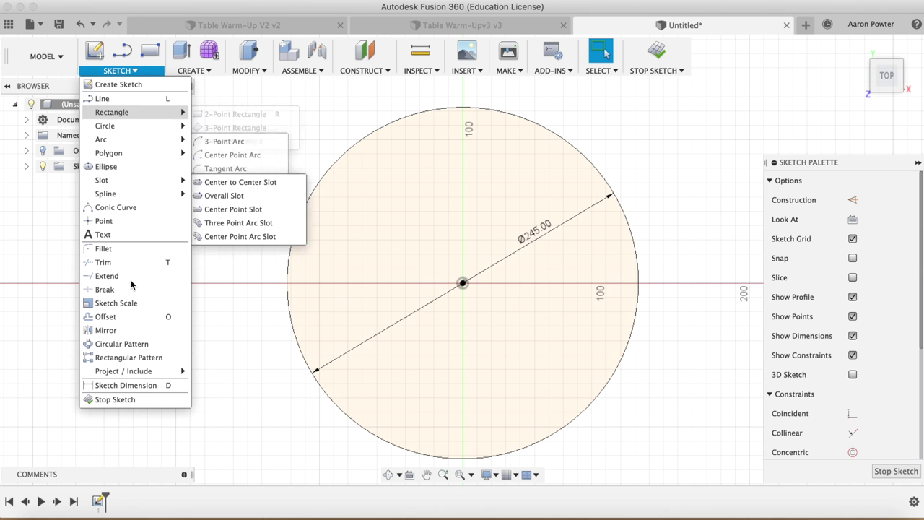
left_click(106, 316)
left_click(318, 189)
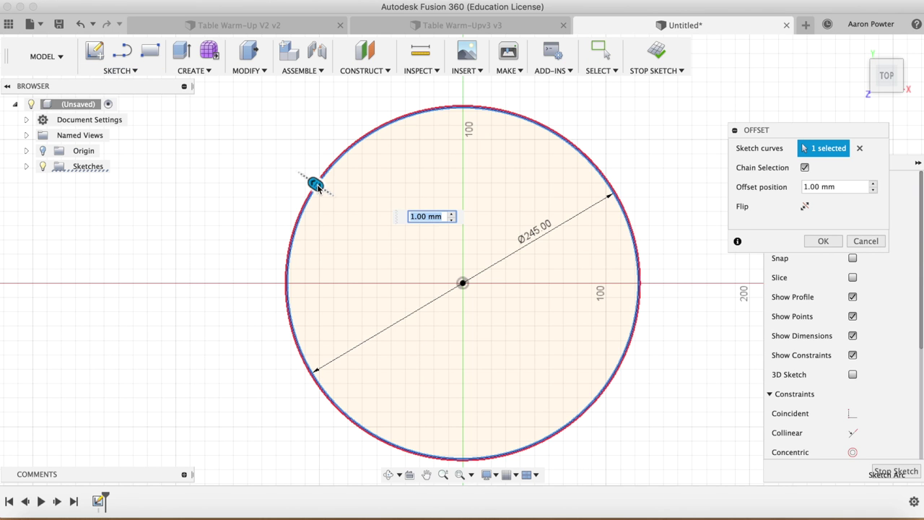
left_click_drag(326, 189, 327, 191)
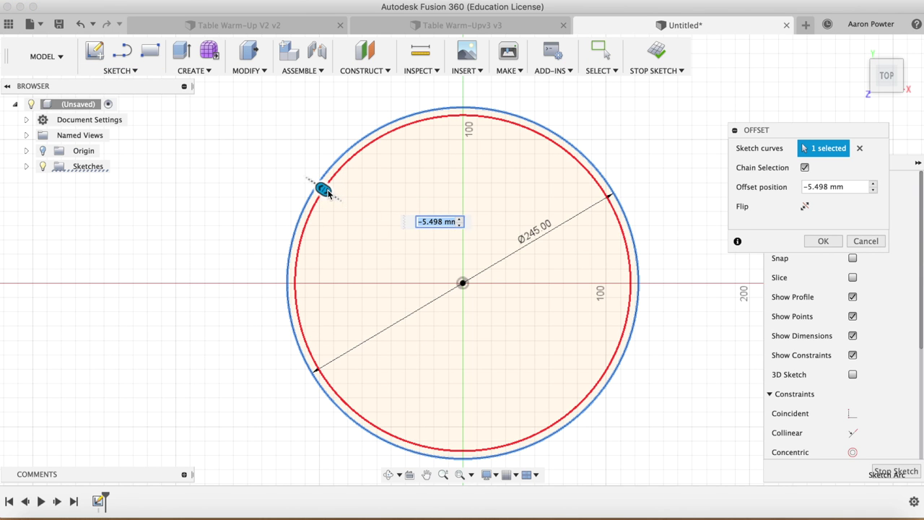
left_click(426, 221)
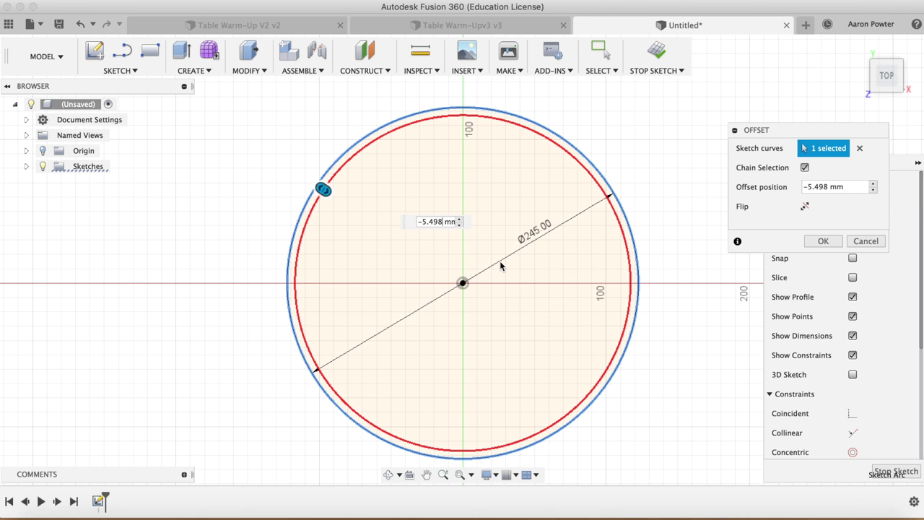
key("BackSpace")
type("2.")
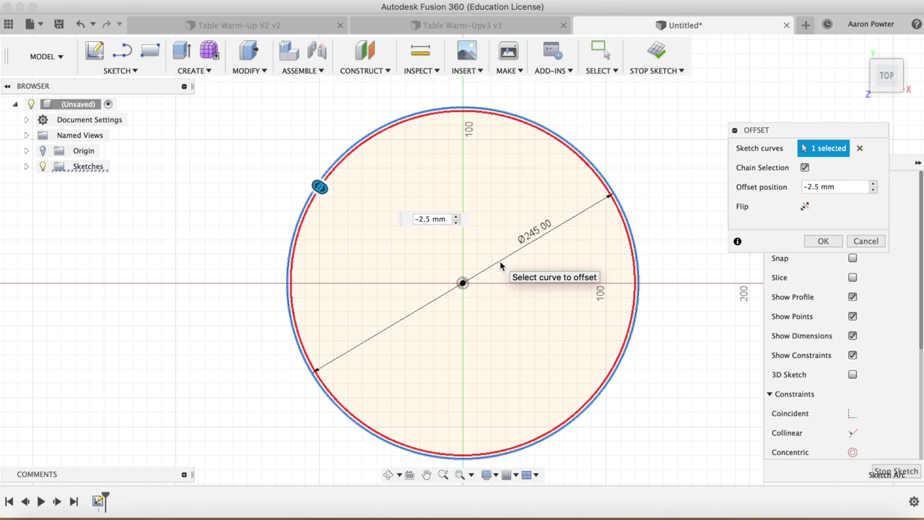
key("Return")
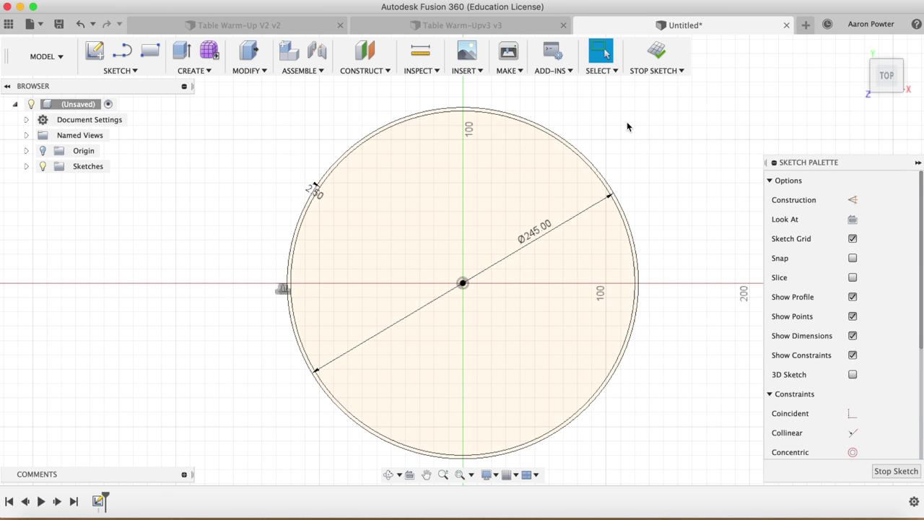
- Select the inner offset circle and finish the sketch
mouse_move(806, 161)
left_mouse_down()
mouse_move(762, 64)
mouse_move(729, 64)
left_mouse_up()
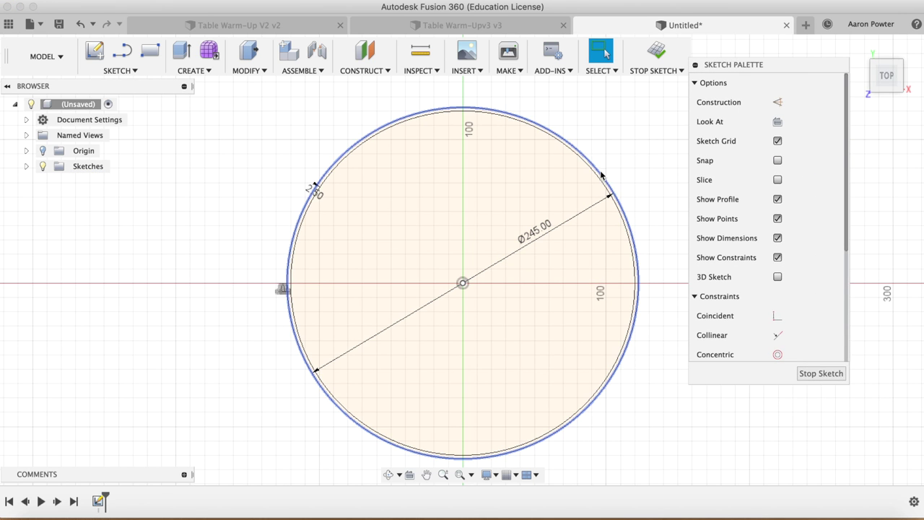
left_click(599, 184)
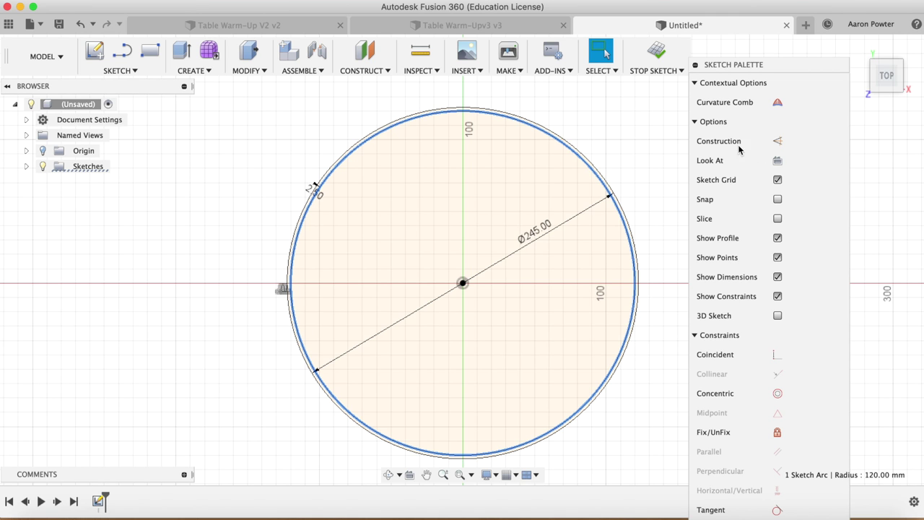
left_click(654, 66)
- Extrude the ring profile 250 mm tall, then return to Table Warm-Up V2 v2
key("e")
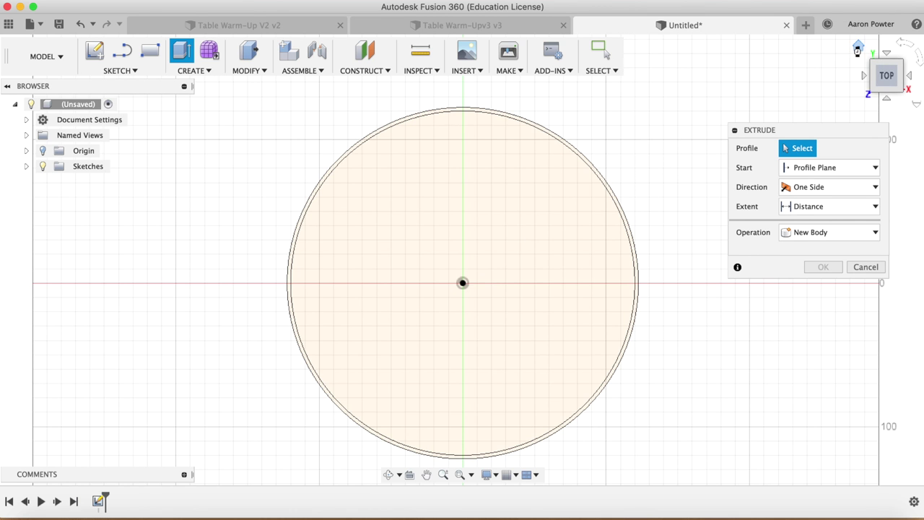
left_click(858, 46)
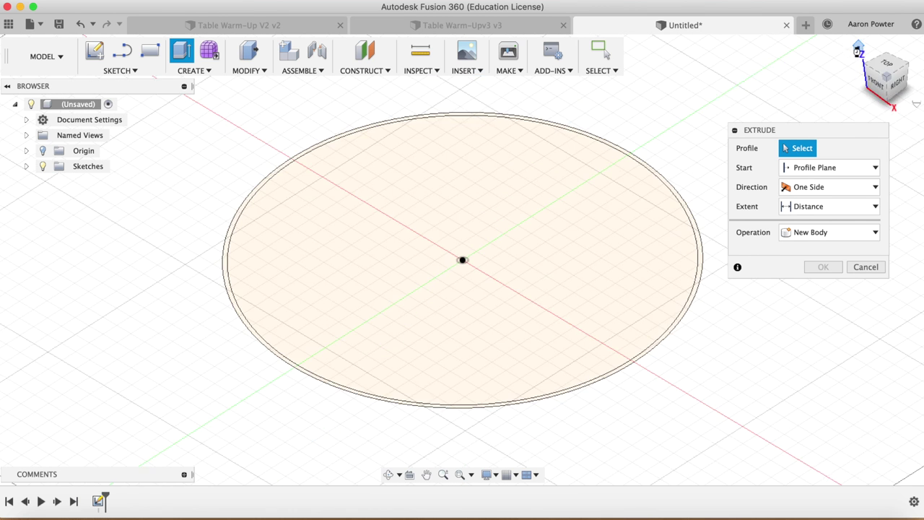
left_click(701, 246)
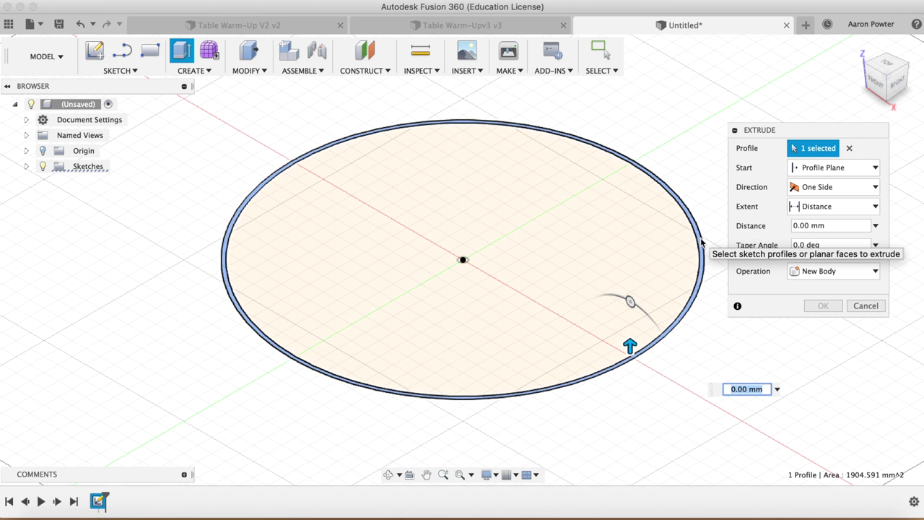
type("250")
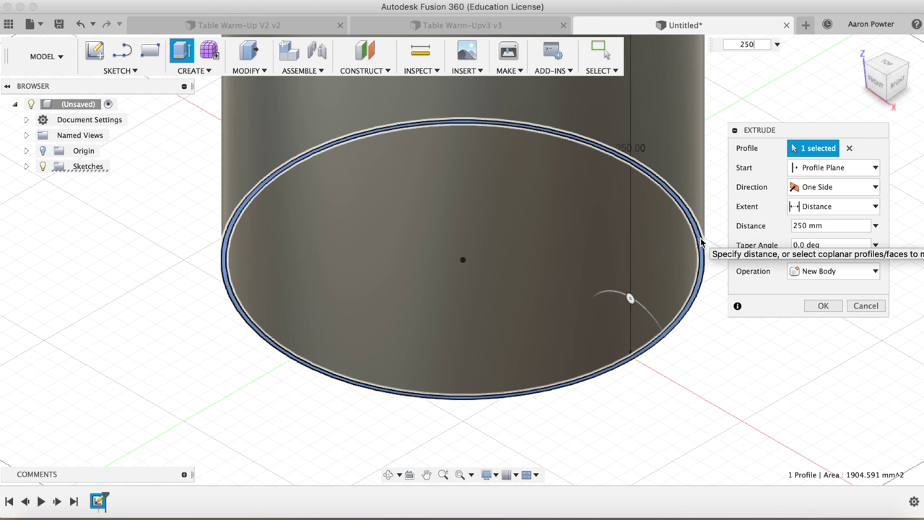
left_click(822, 305)
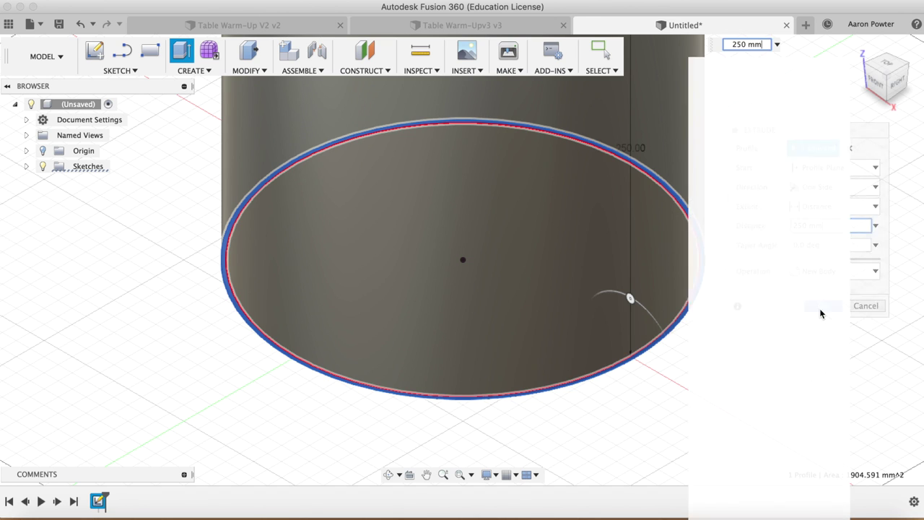
scroll(596, 338, "down", 3)
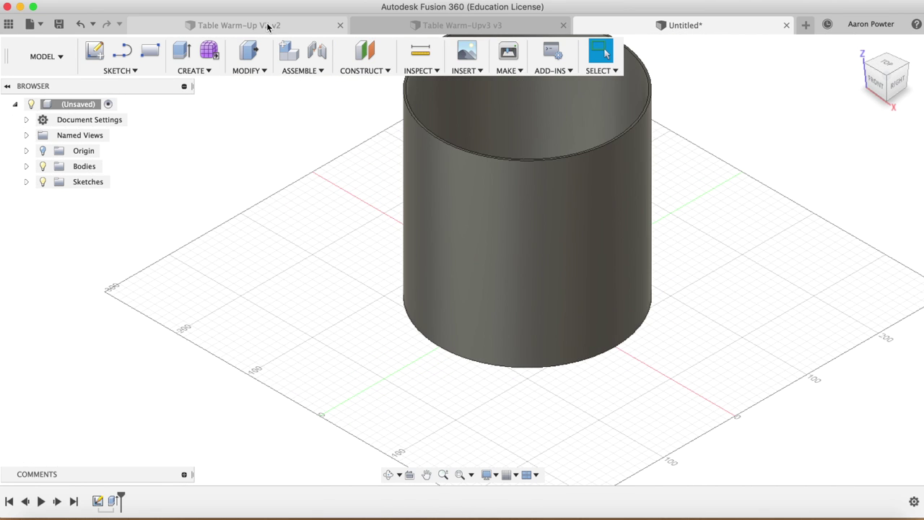
left_click(267, 25)
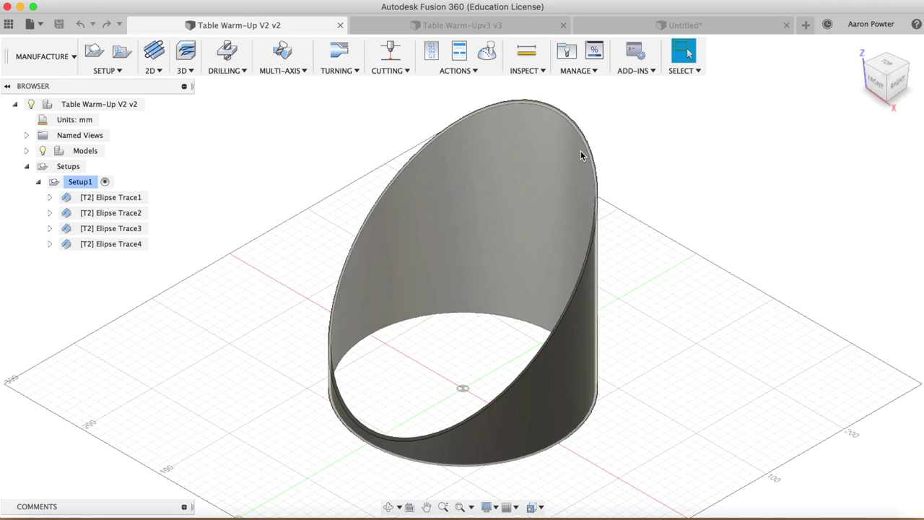
- In the cylinder design, create a construction plane 150 mm off the YZ plane and select it
left_click(630, 26)
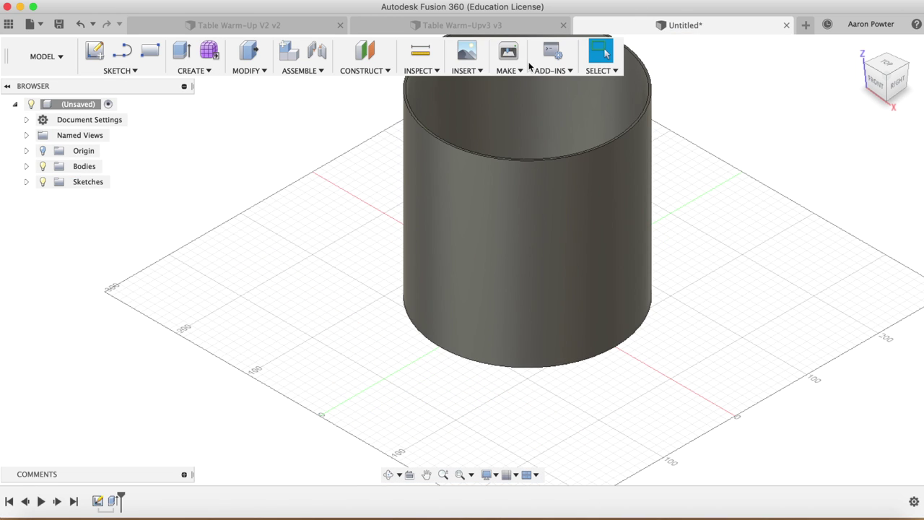
left_click(388, 72)
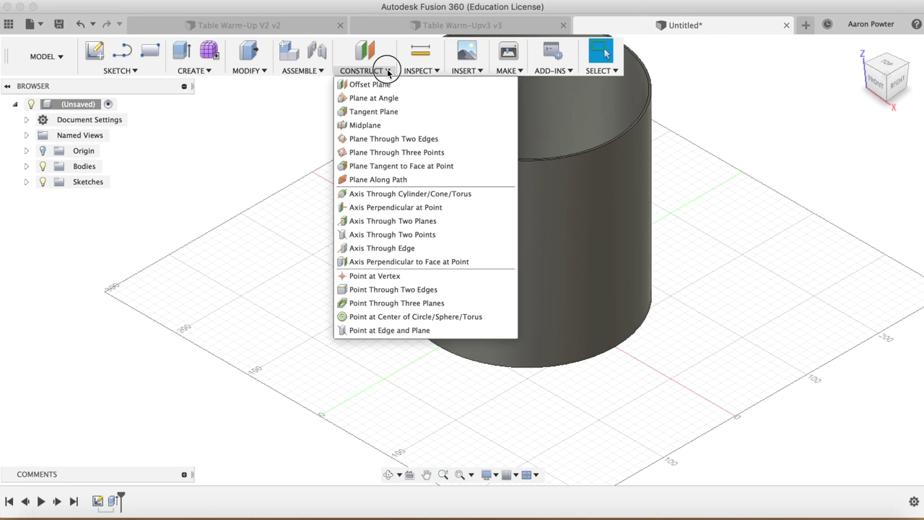
left_click(390, 85)
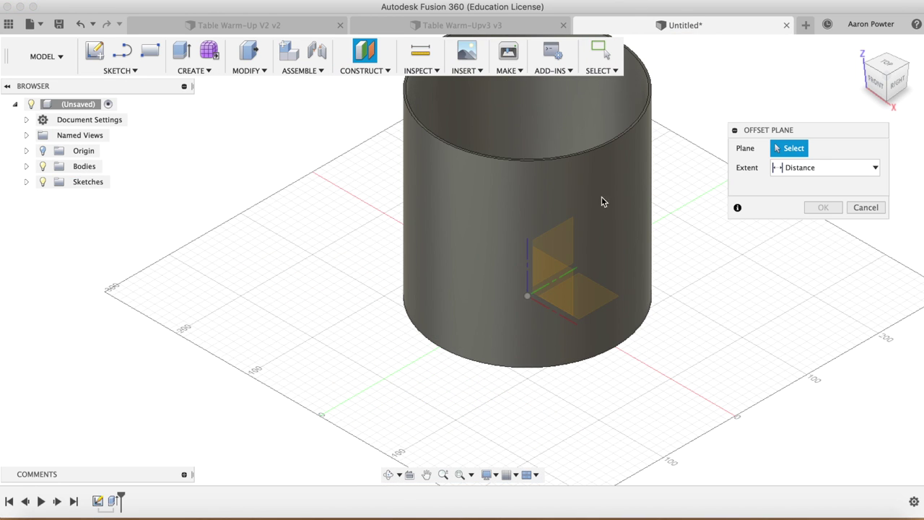
left_click(568, 240)
left_click_drag(554, 291, 653, 355)
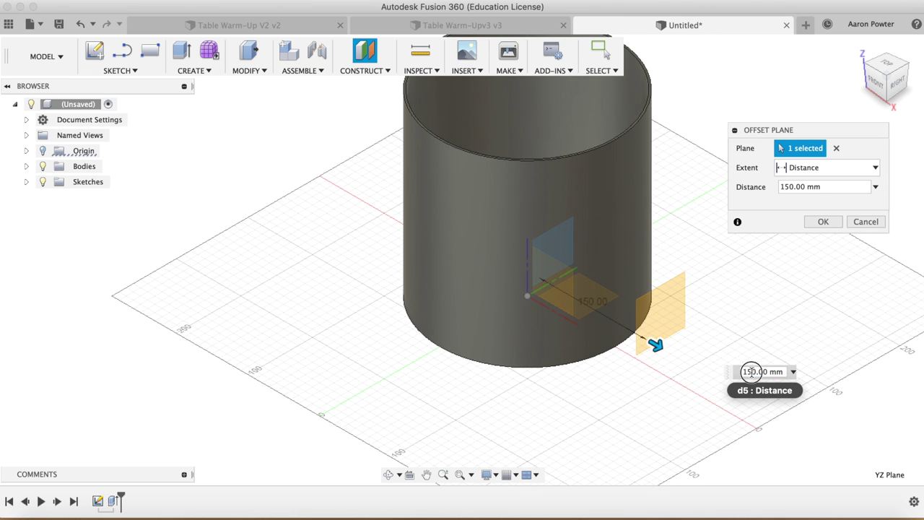
key("Return")
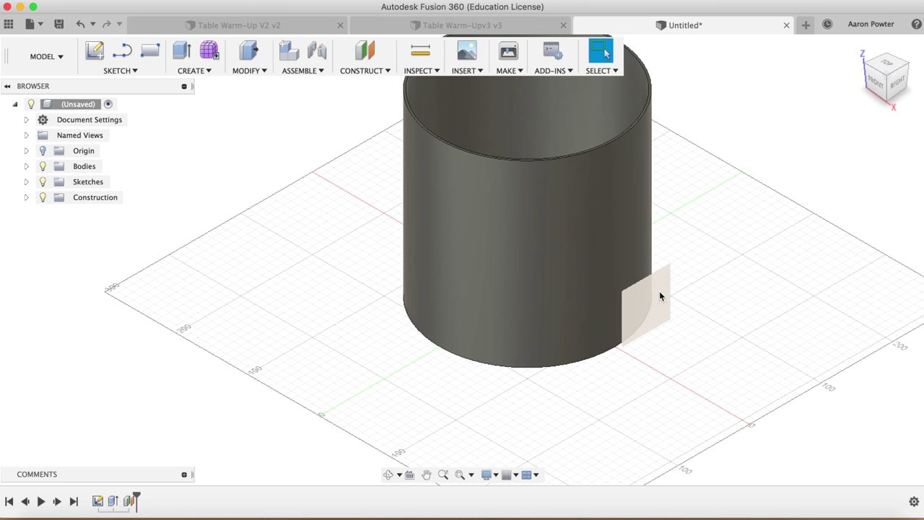
left_click(625, 290)
- Sketch a 250 × 240 mm rectangle on the offset plane from the cylinder's top-right corner
left_click(95, 52)
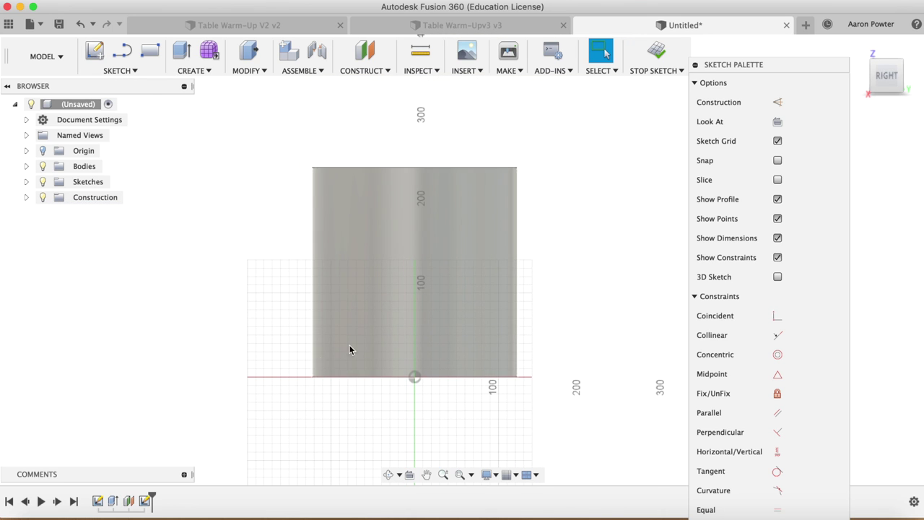
key("r")
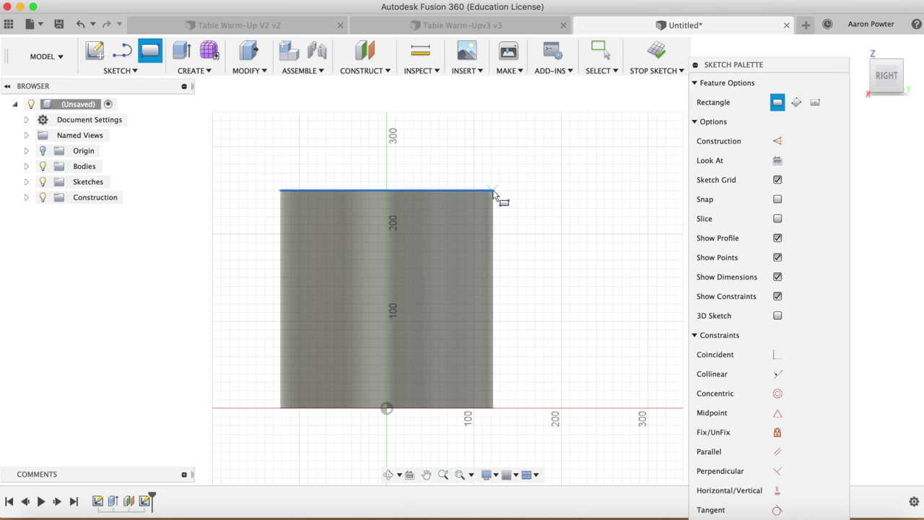
left_click(493, 191)
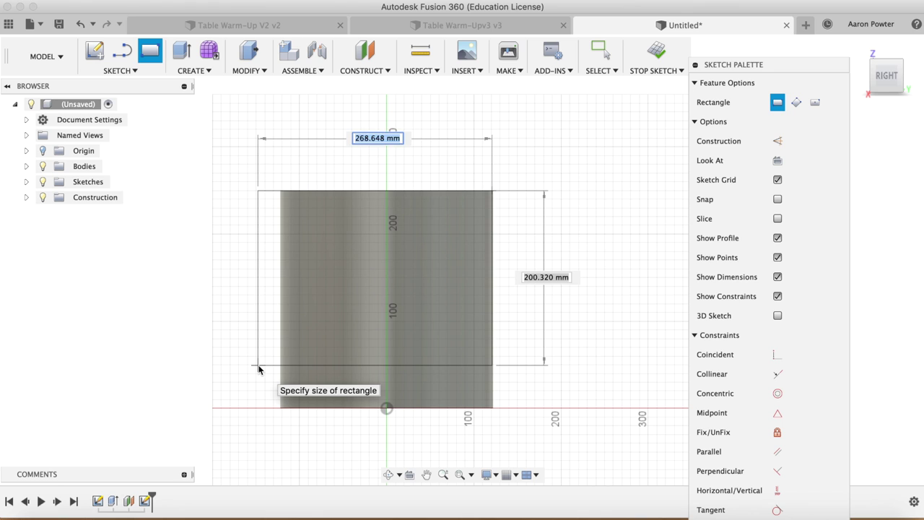
type("250")
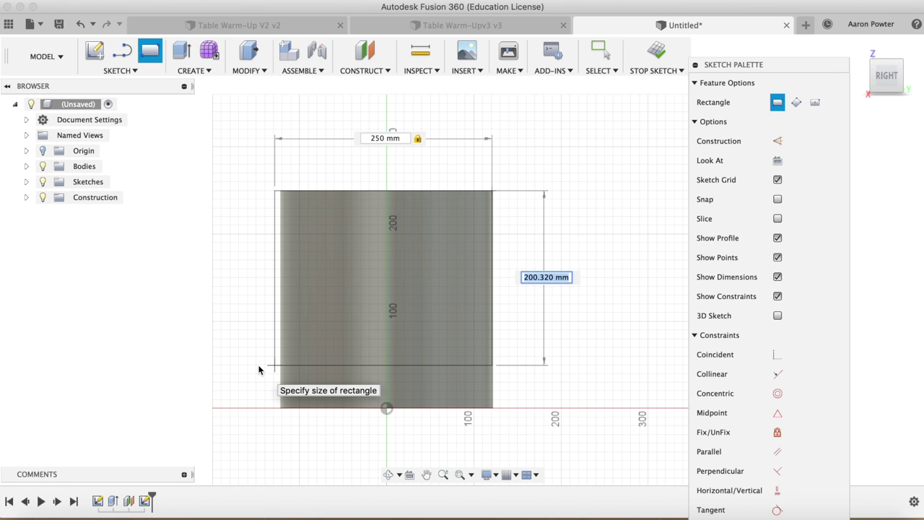
type("240")
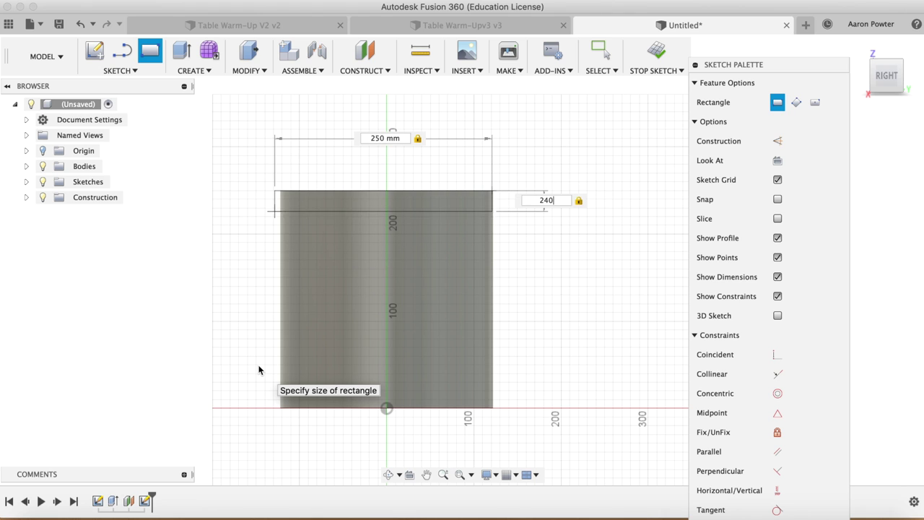
key("Tab")
key("Return")
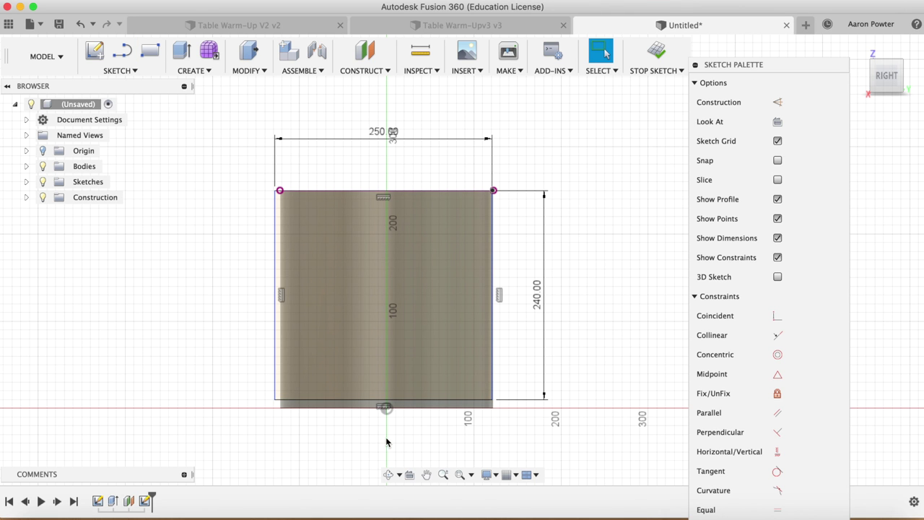
- Dimension the origin to the rectangle's bottom-right corner as 125 mm
key("d")
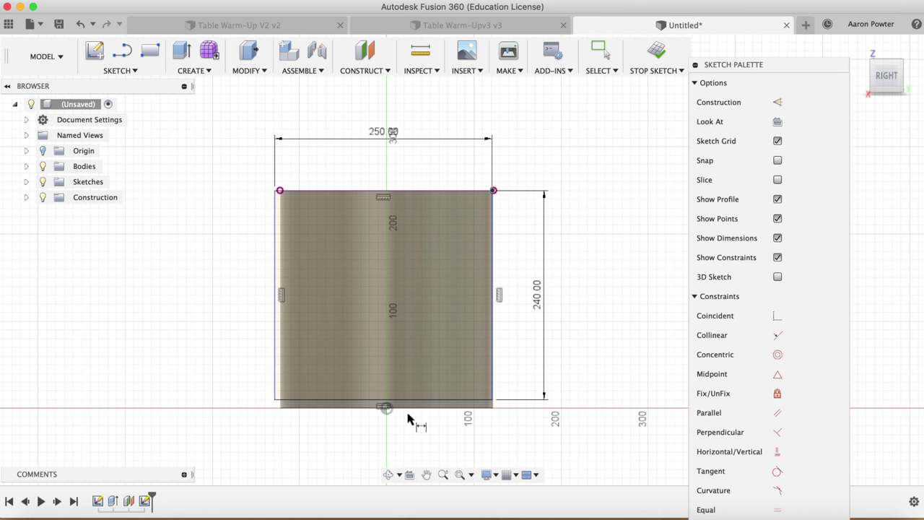
left_click(386, 408)
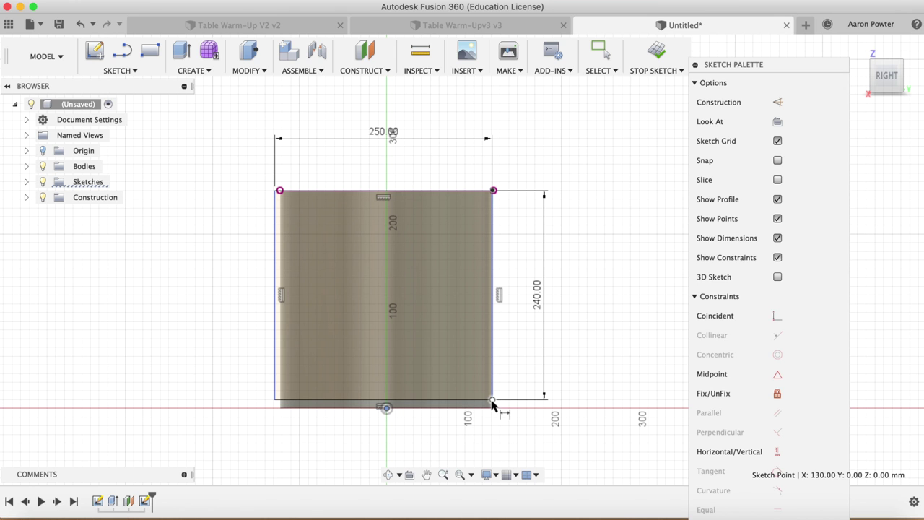
left_click(491, 399)
left_click(450, 439)
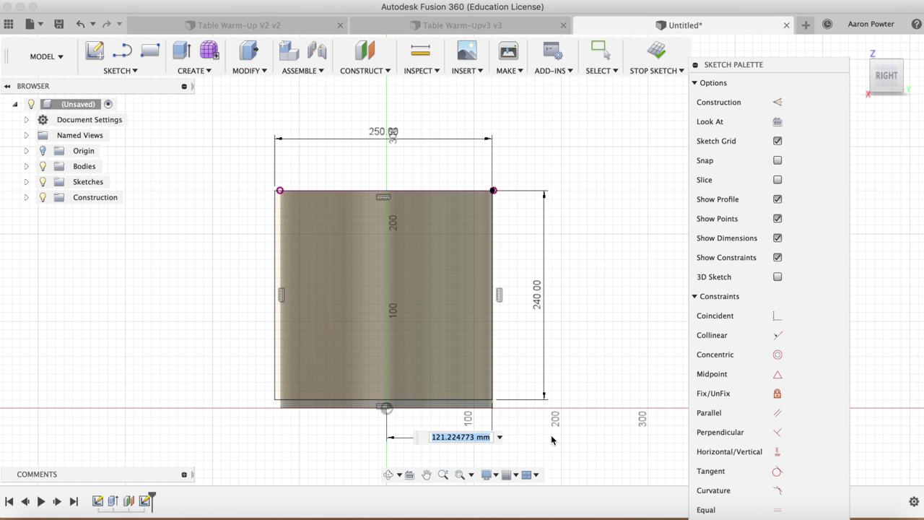
type("125")
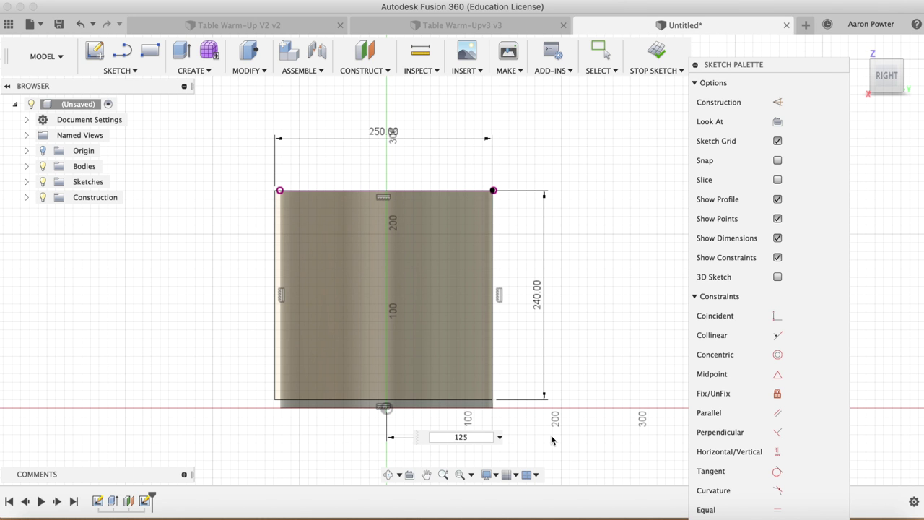
key("Return")
key("Escape")
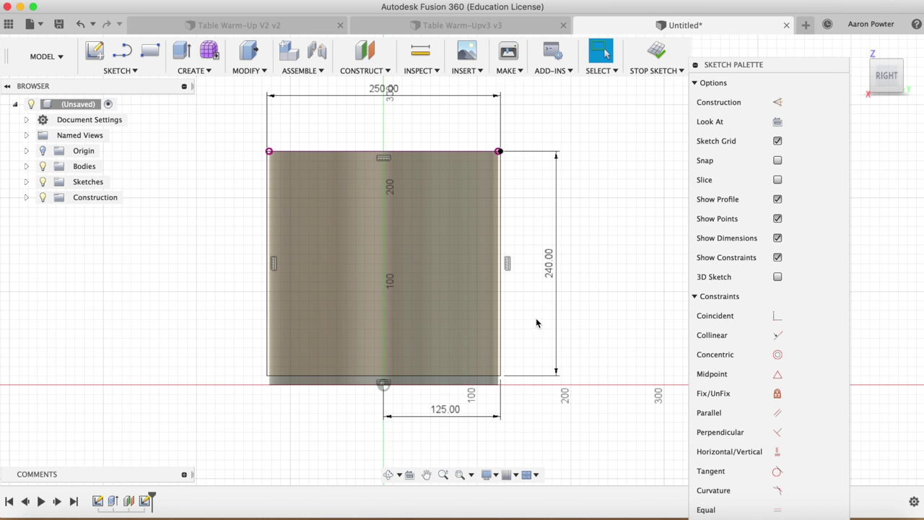
- Draw a corner-to-corner diagonal and pick the upper-left triangle to extrude
key("l")
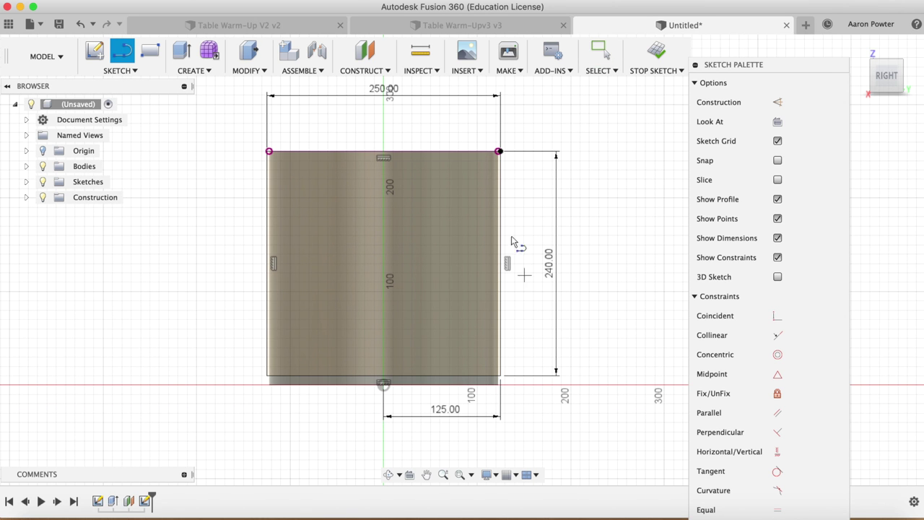
left_click(499, 152)
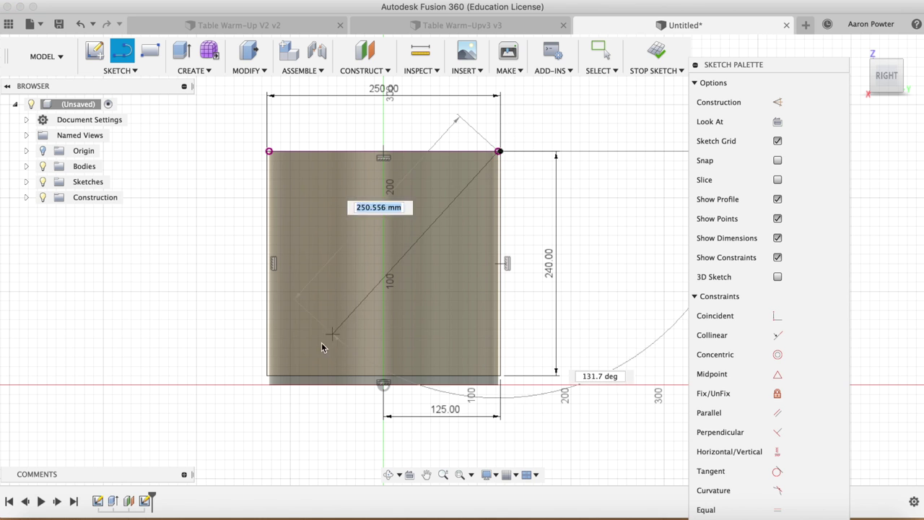
left_click(269, 376)
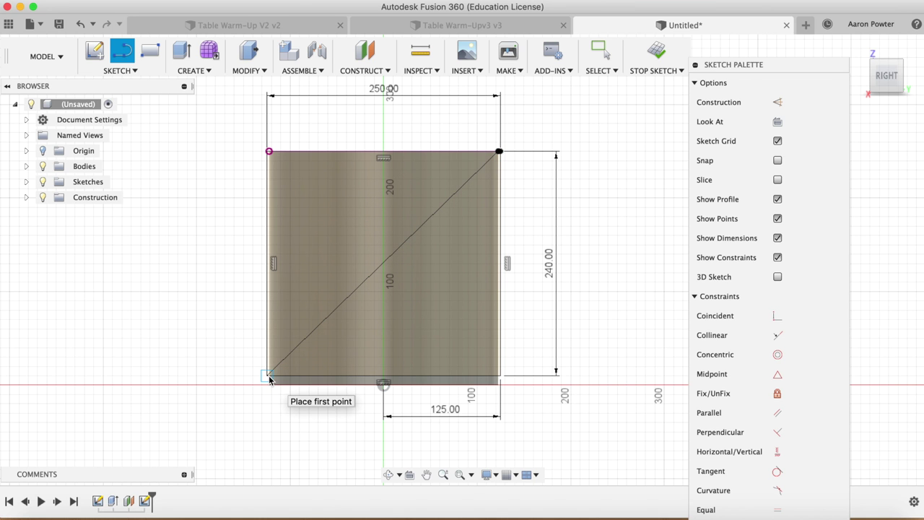
key("e")
left_click(326, 226)
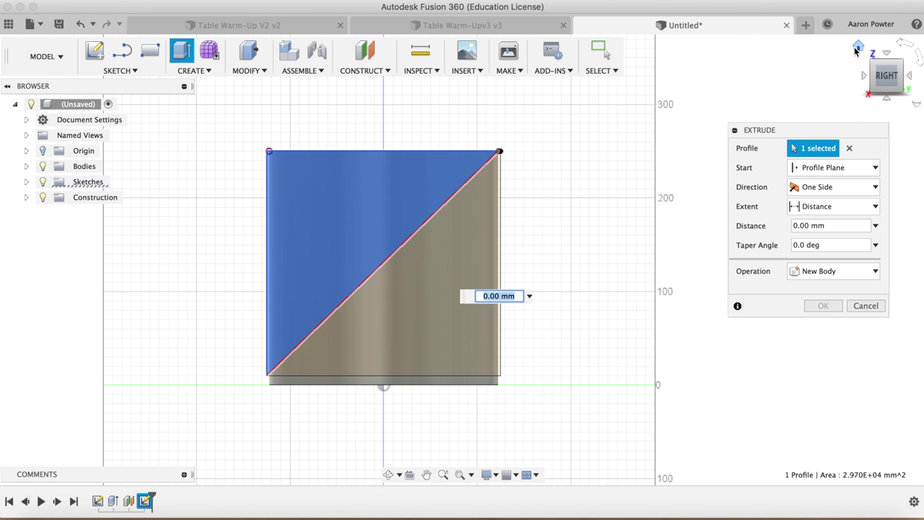
- Cut the upper-left triangle -260 mm through the cylinder, leaving a slanted top
left_click(857, 47)
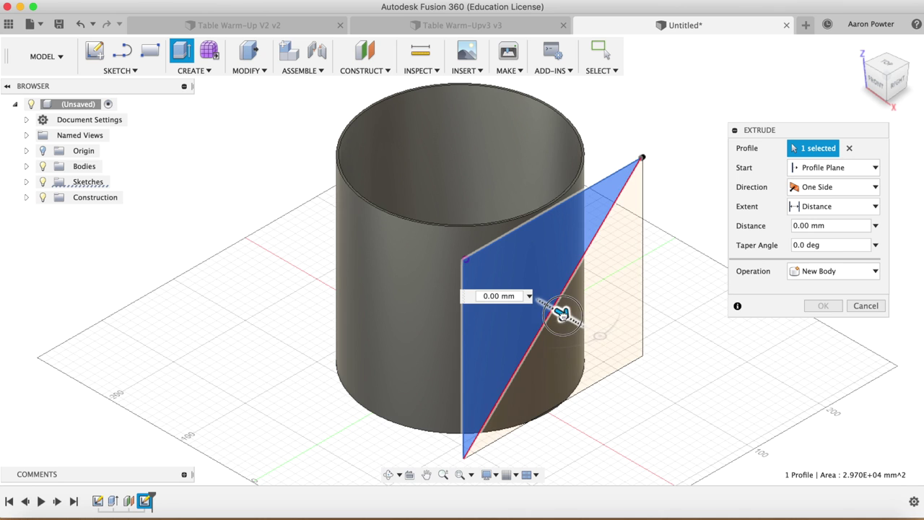
left_click_drag(561, 312, 386, 188)
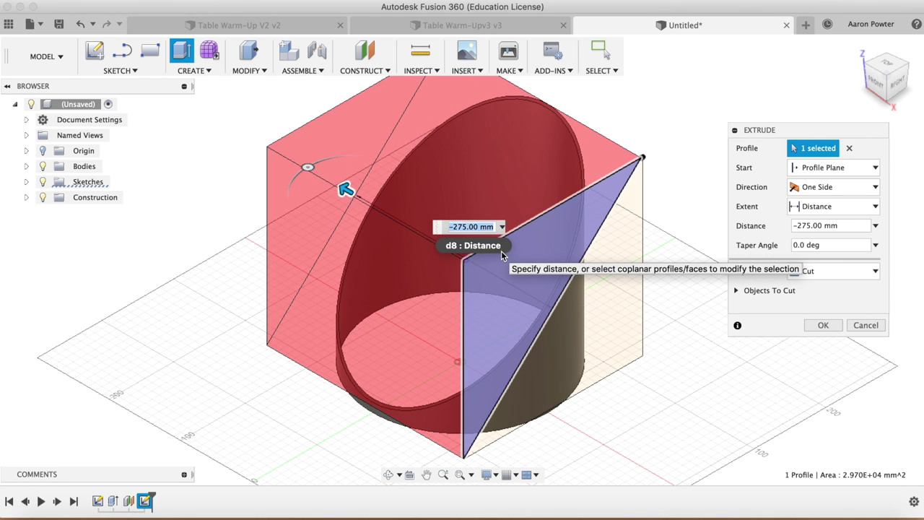
left_click(464, 227)
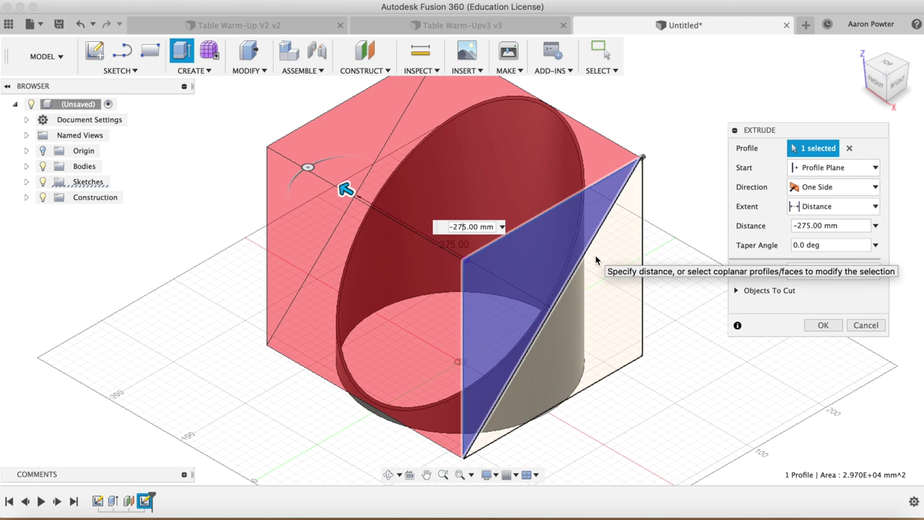
key("Return")
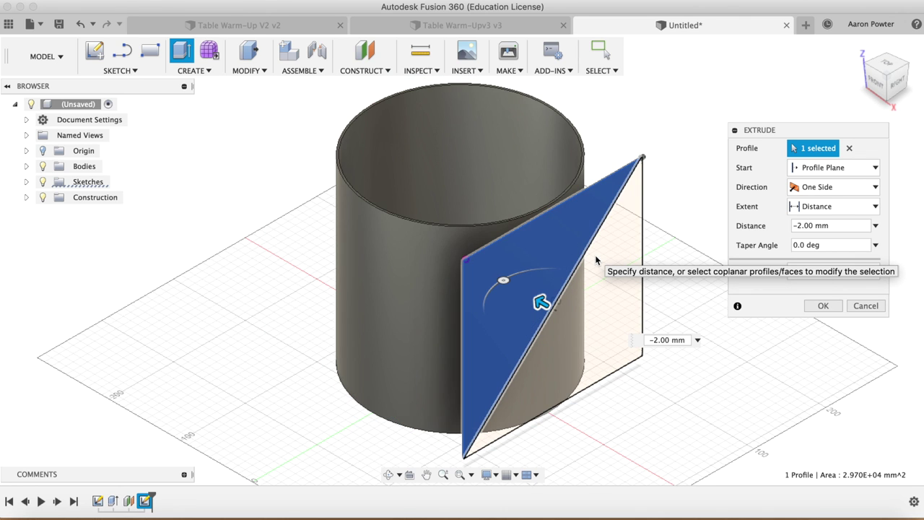
type("60")
key("Return")
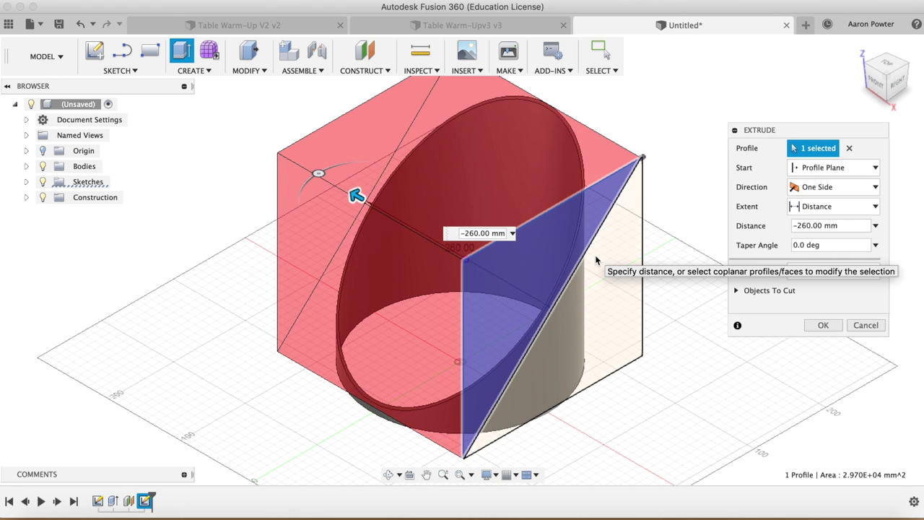
key("Return")
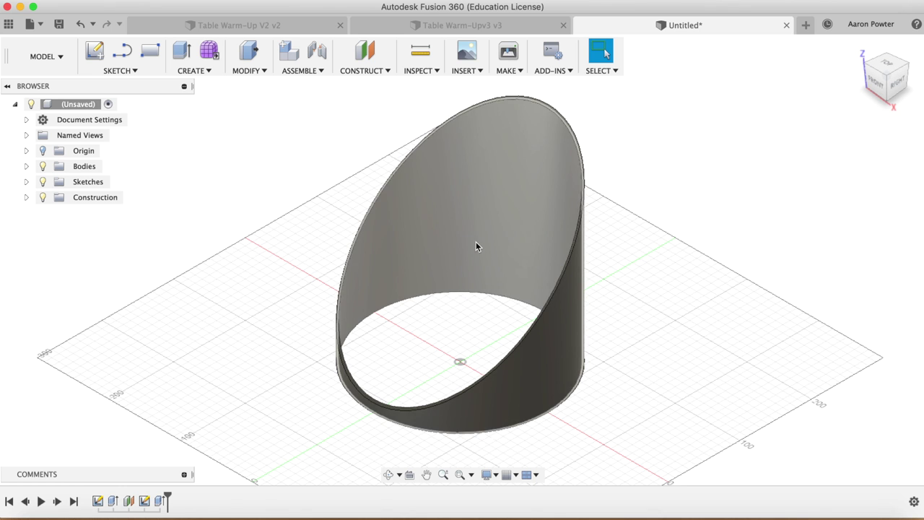
- Switch the untitled cylinder design to the Manufacture workspace and start a new setup
left_click(274, 26)
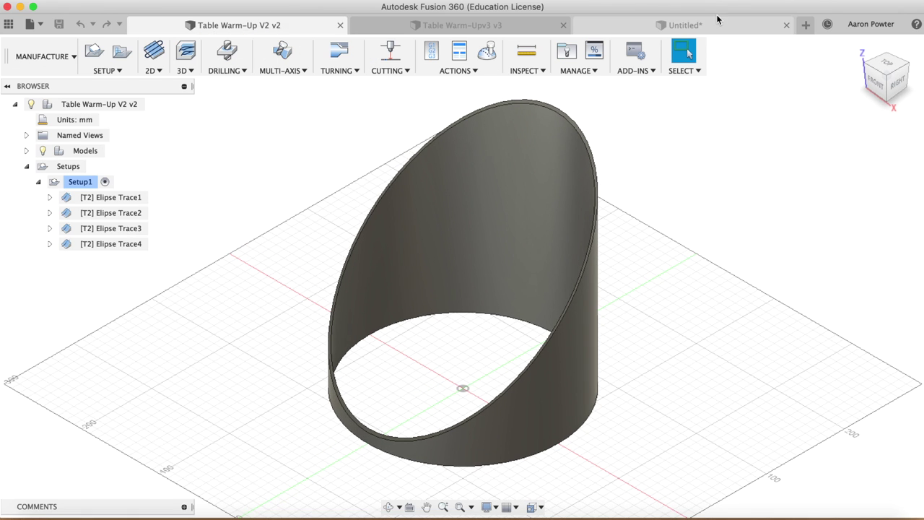
left_click(700, 28)
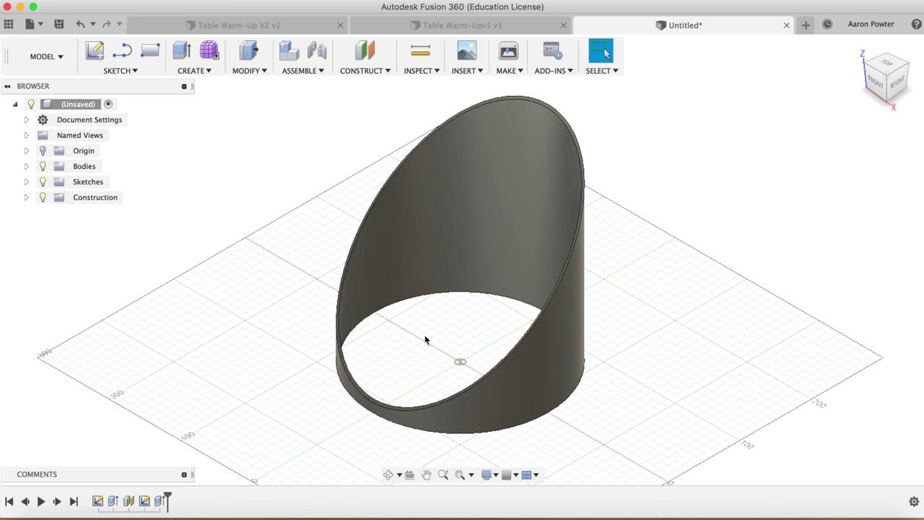
left_click(44, 56)
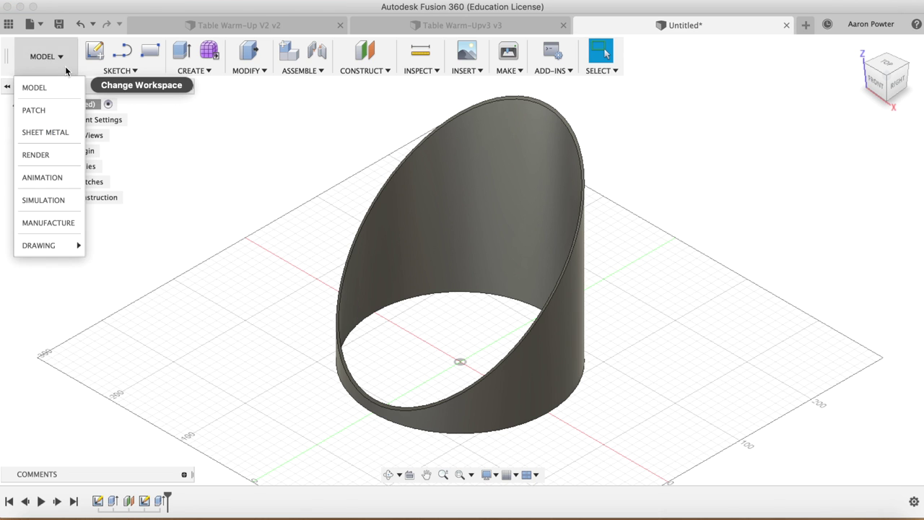
left_click(50, 222)
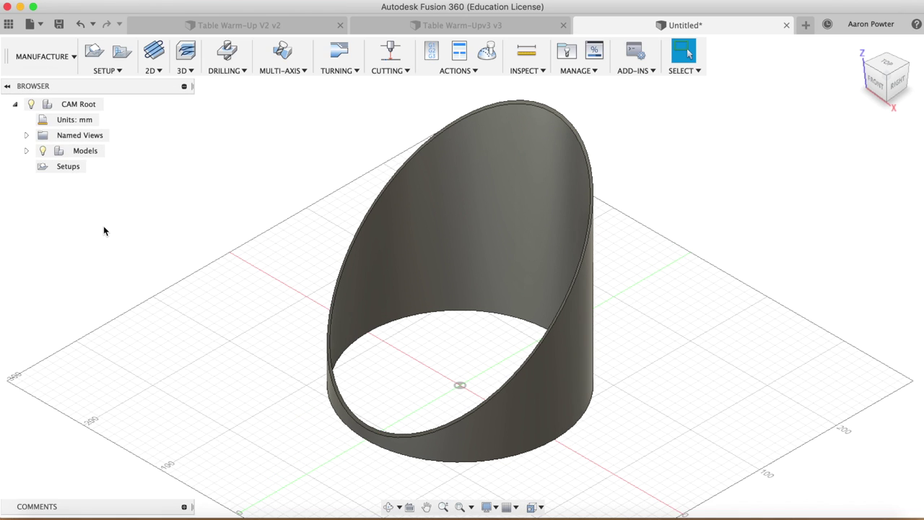
left_click(96, 53)
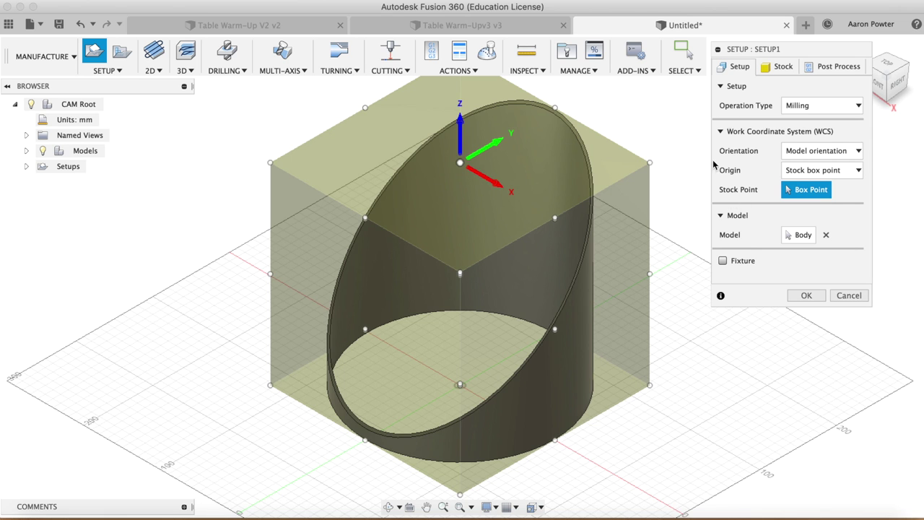
- Set Setup1's Stock Offset Mode to No additional stock and confirm
left_click(776, 66)
left_click(835, 129)
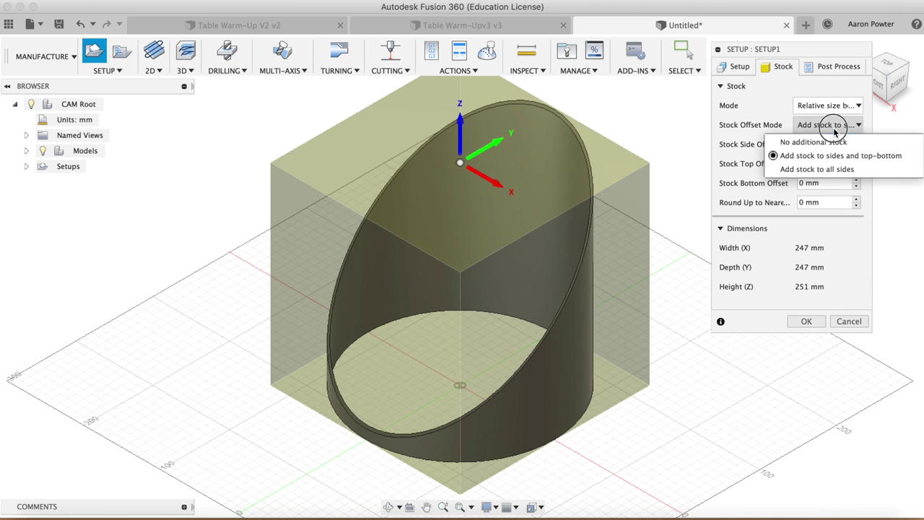
left_click(829, 141)
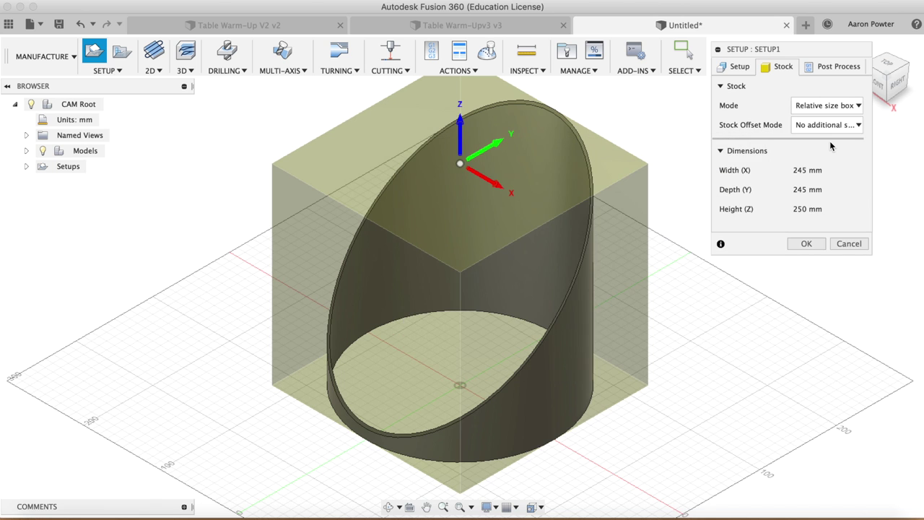
left_click(806, 244)
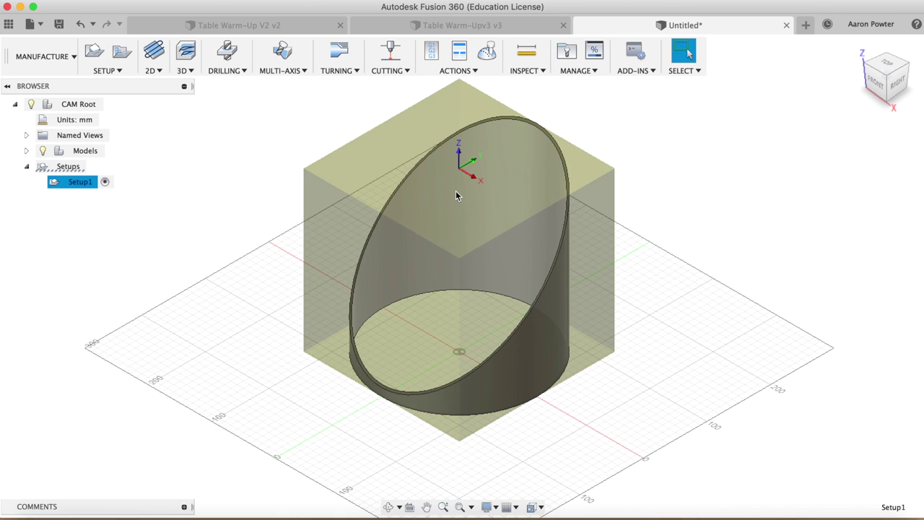
- Create a Trace toolpath using the SYIL X7 Mill library's Ø6 mm 90° spot drill
left_click(153, 72)
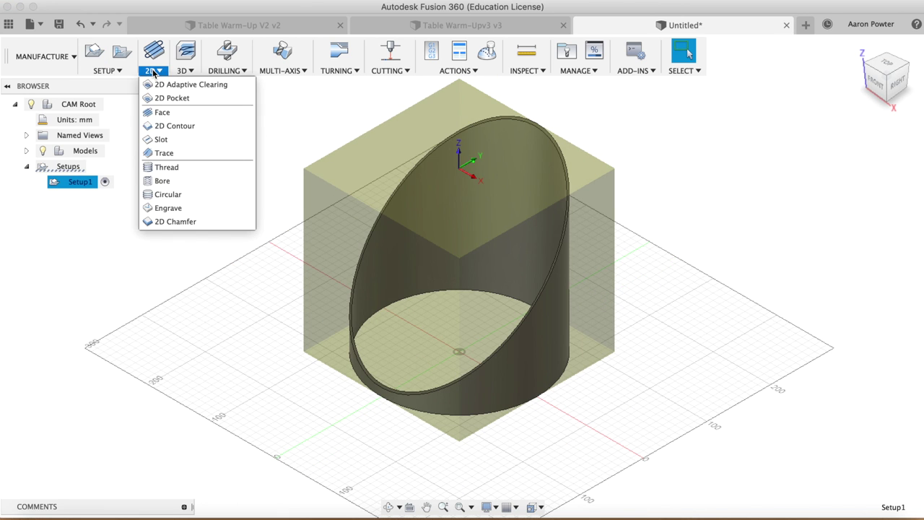
left_click(161, 152)
left_click(808, 106)
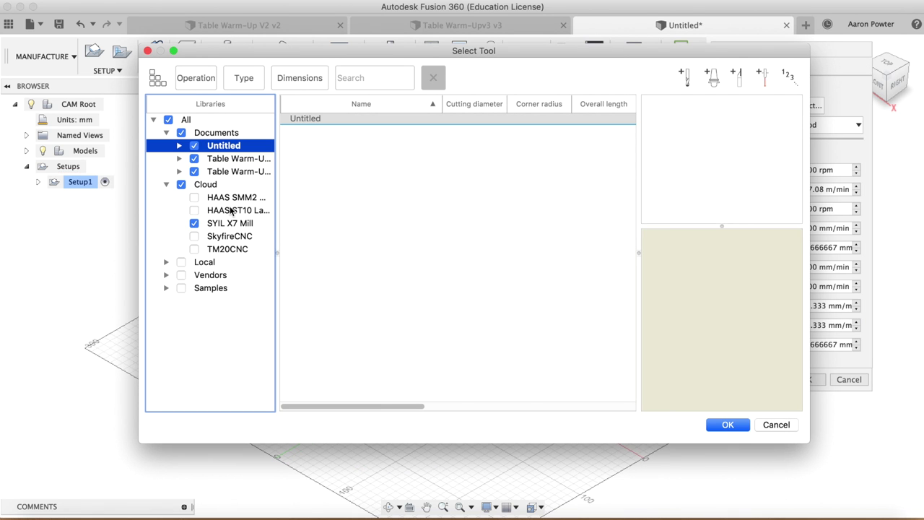
left_click(231, 223)
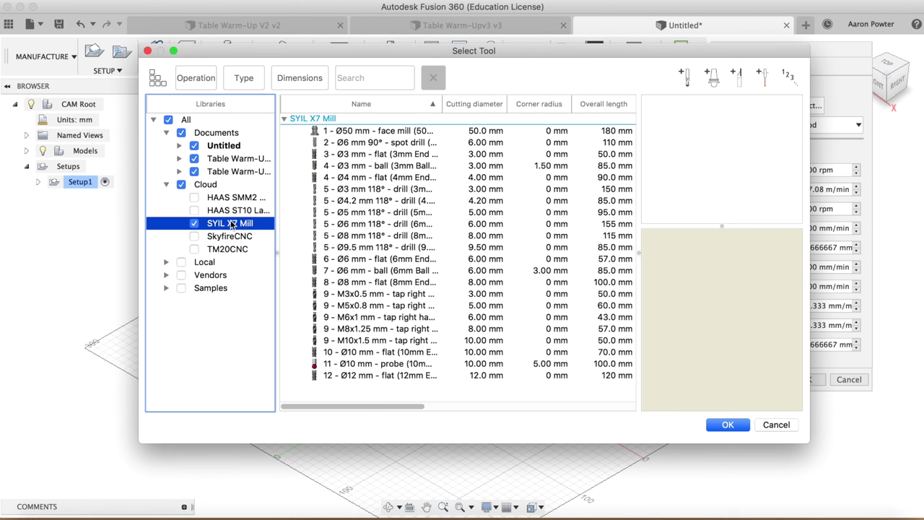
left_click(336, 145)
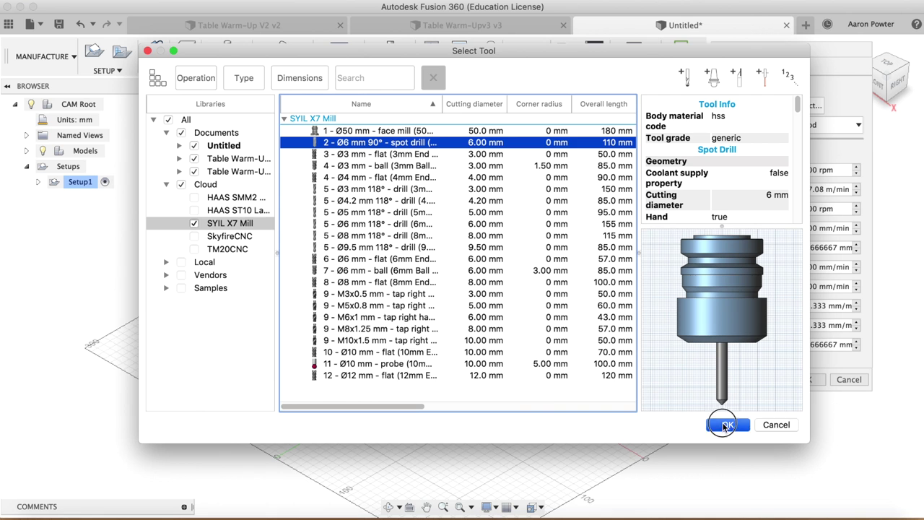
left_click(726, 424)
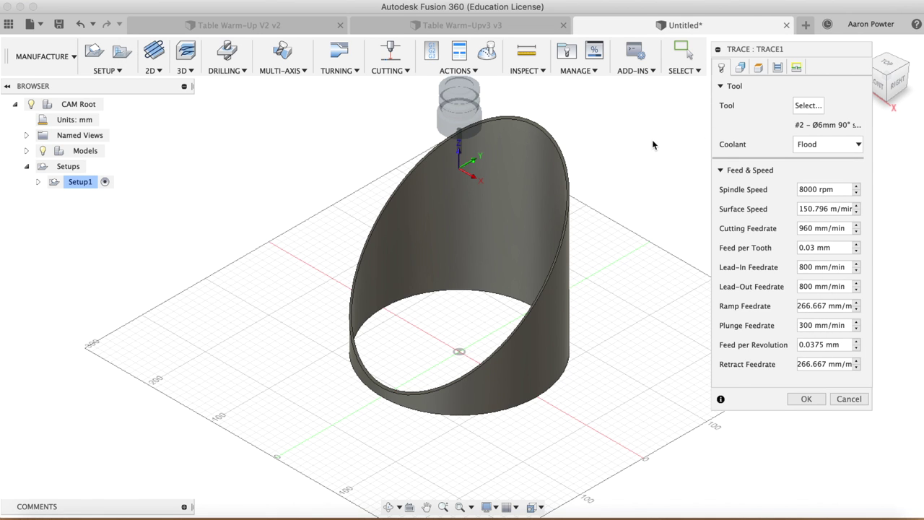
- Pick the elliptical top edge as the trace path and set 250 rpm spindle speed with a 2000 mm/min cutting feed
left_click(740, 67)
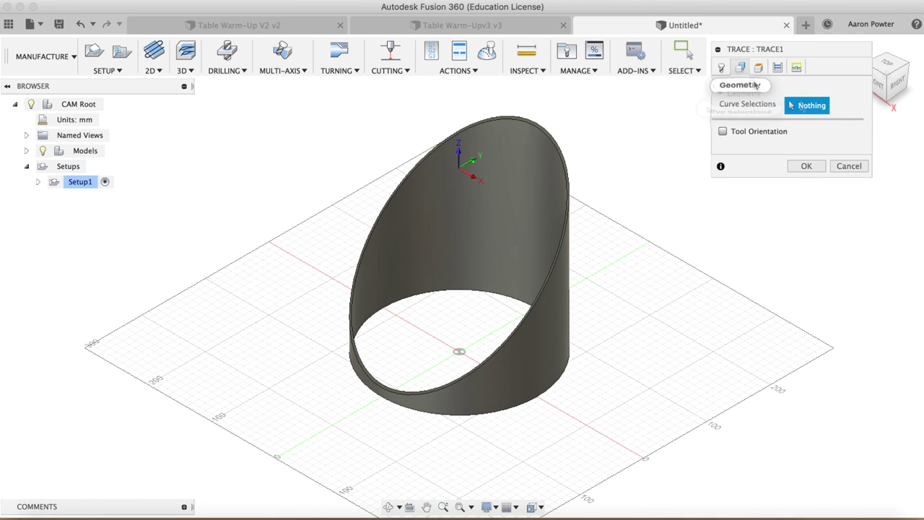
left_click(541, 131)
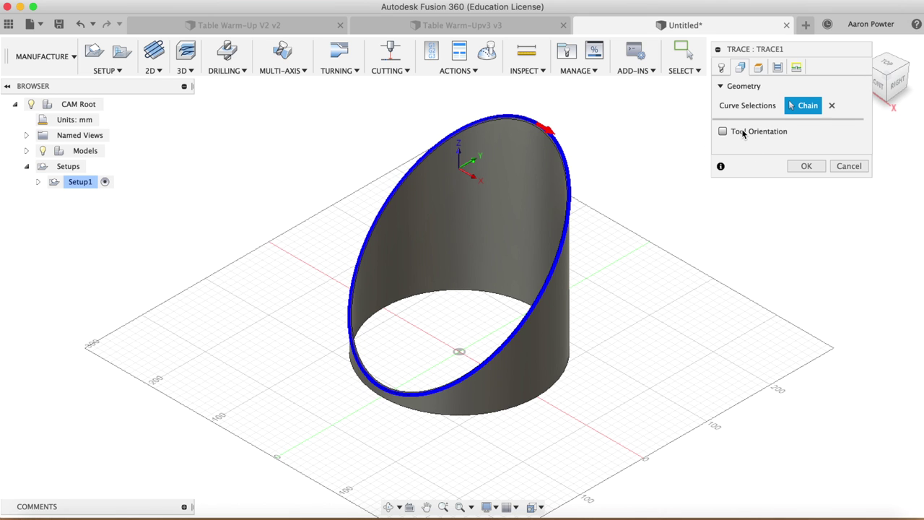
left_click(721, 68)
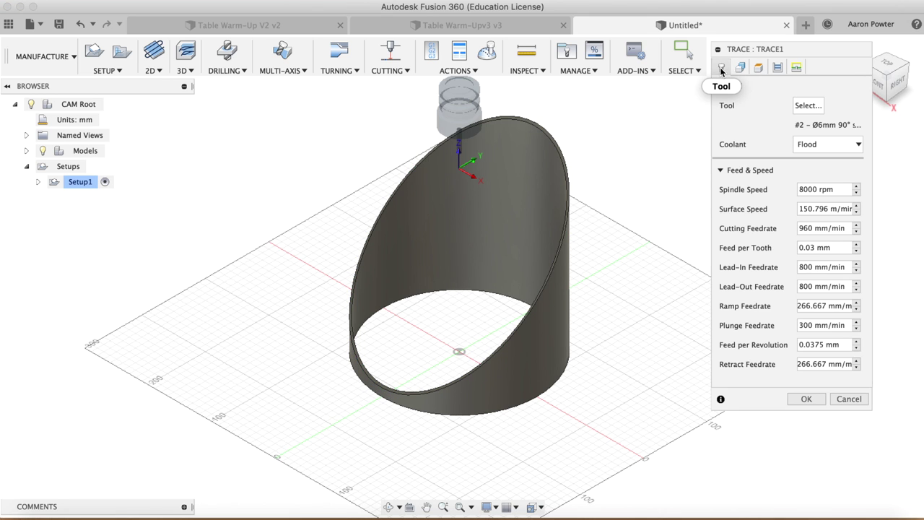
left_click(801, 189)
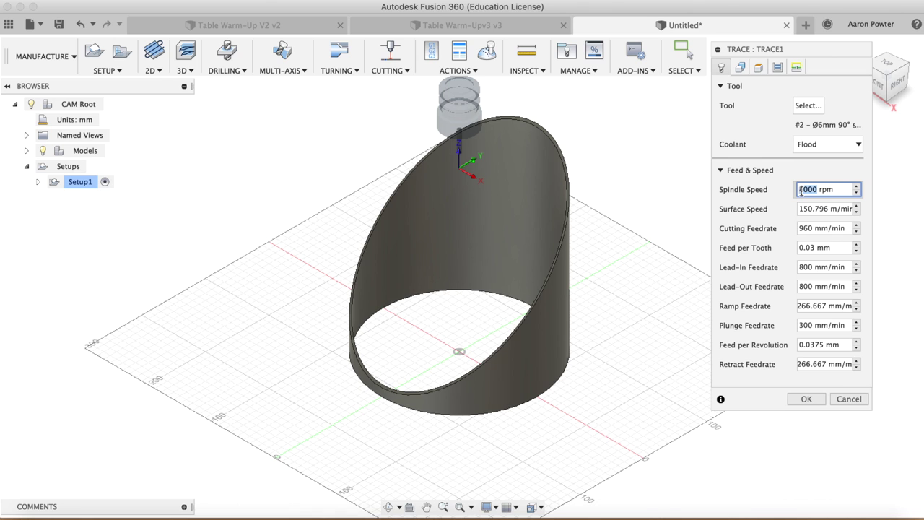
type("250")
key("Return")
double_click(802, 228)
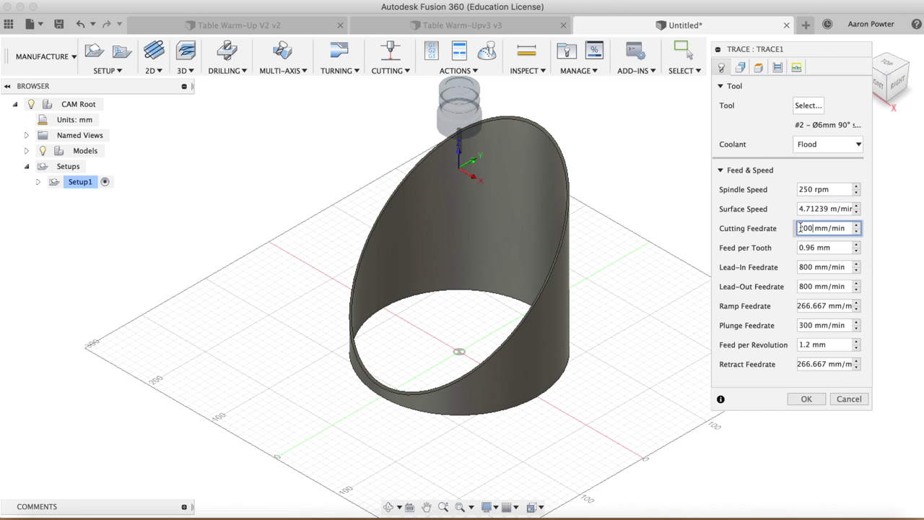
type("2000")
key("Return")
- Set lead-in, lead-out and plunge feeds to 2000 mm/min, enable Repeat Passes, and create Trace1
double_click(802, 267)
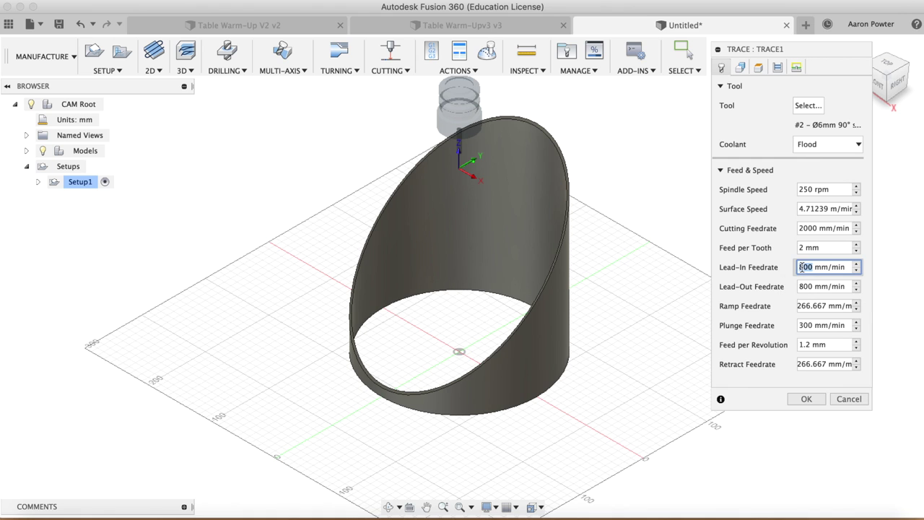
key("Return")
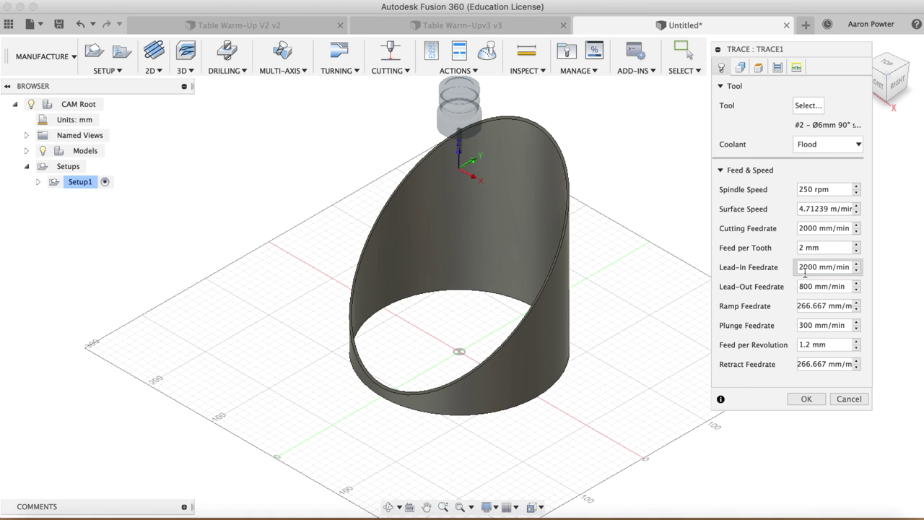
double_click(805, 286)
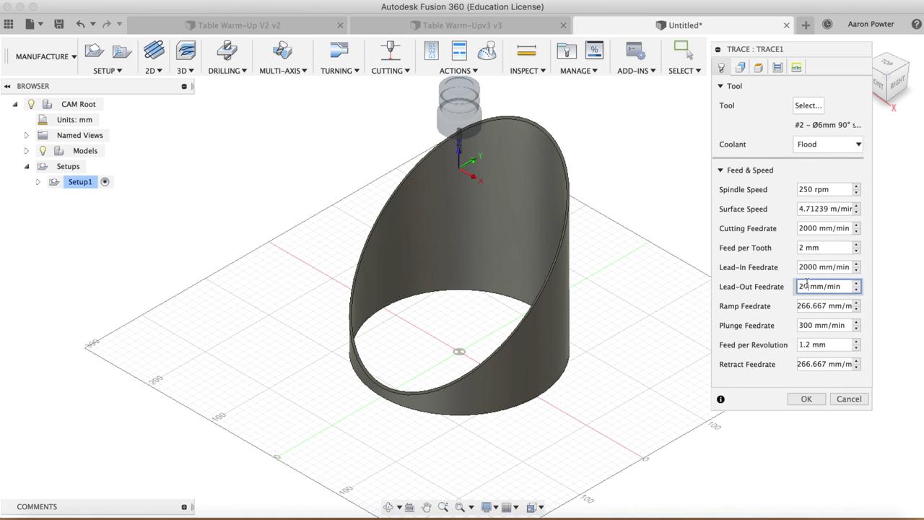
key("Return")
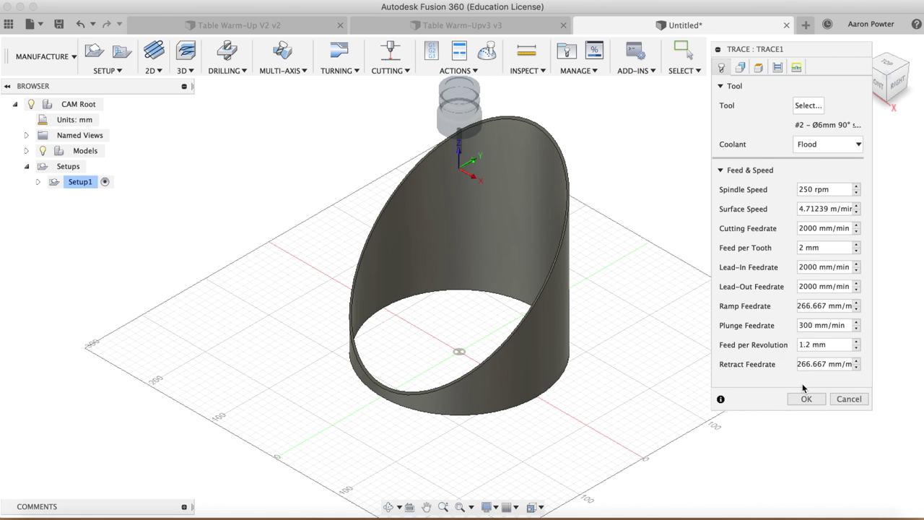
left_click(801, 324)
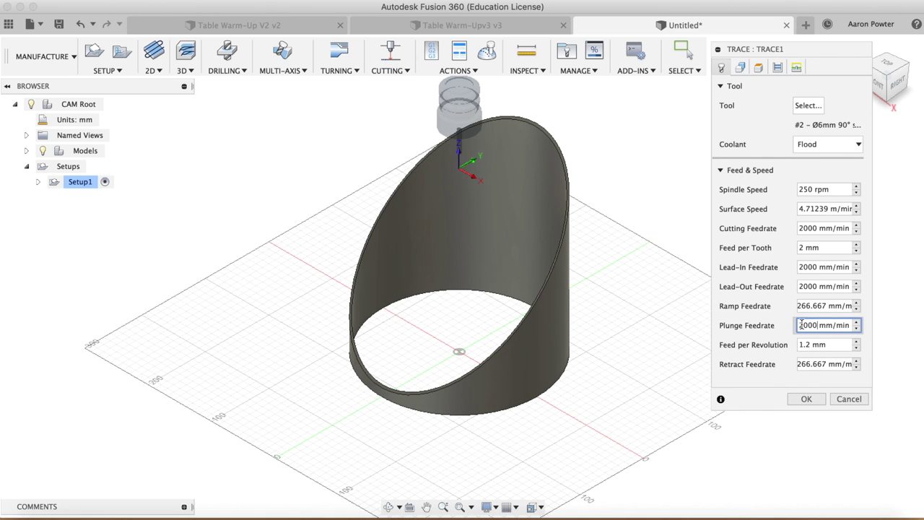
type("2000")
key("Return")
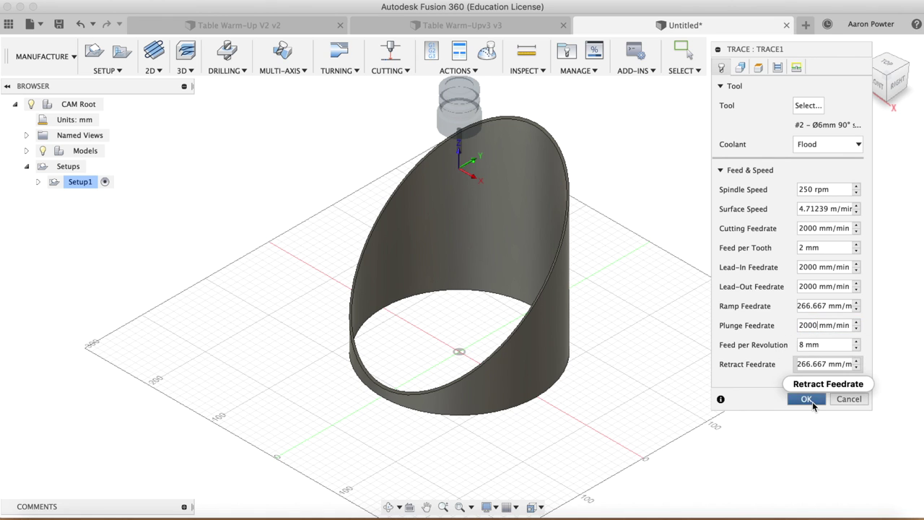
left_click(777, 67)
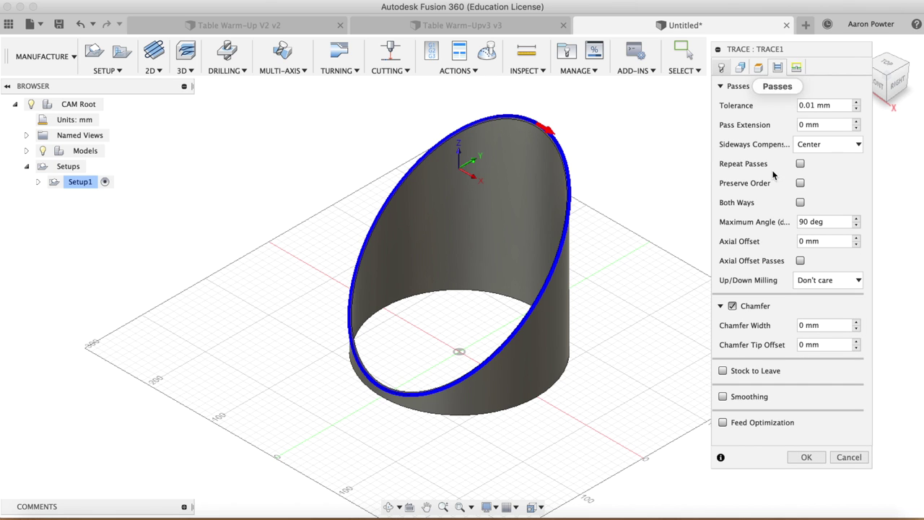
left_click(800, 163)
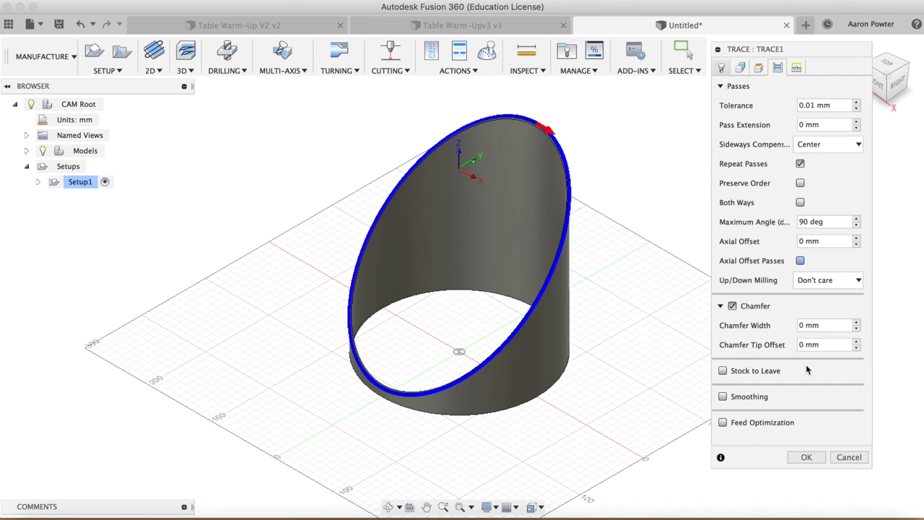
left_click(807, 457)
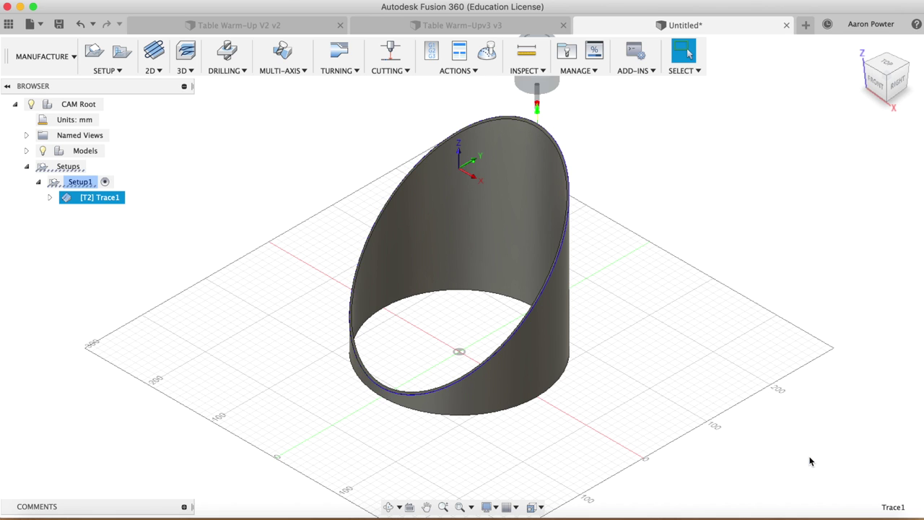
left_click(487, 51)
left_click(459, 462)
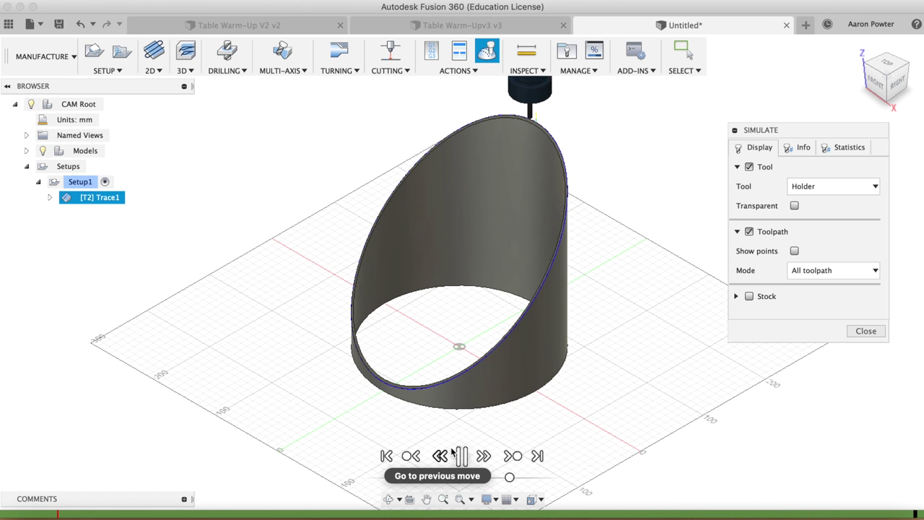
left_click(460, 455)
left_click(749, 296)
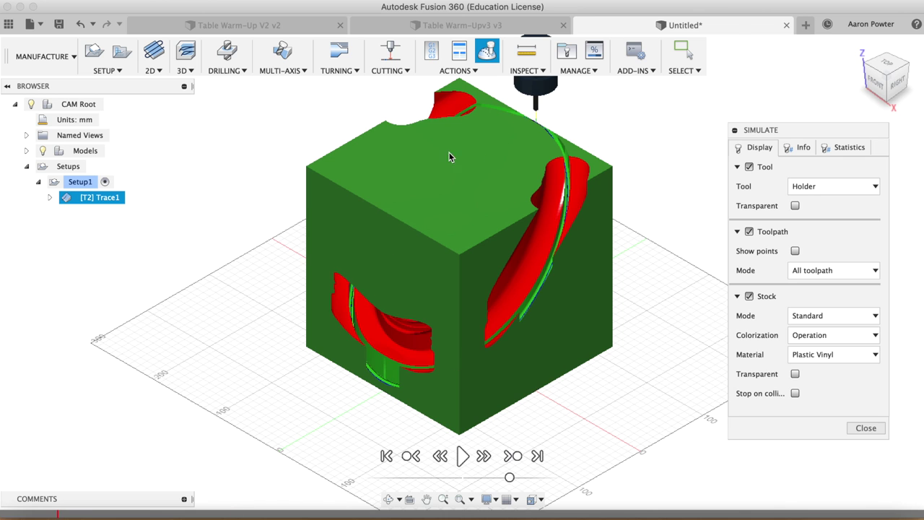
left_click(749, 296)
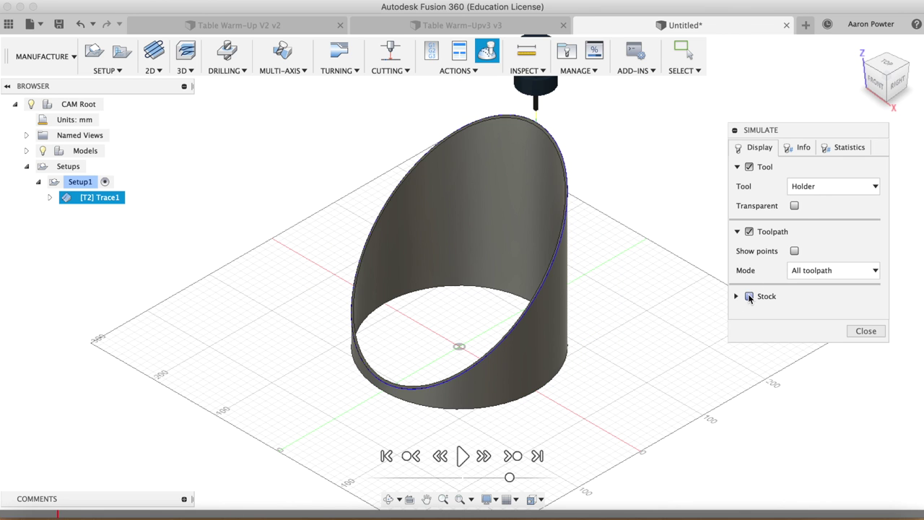
left_click(463, 455)
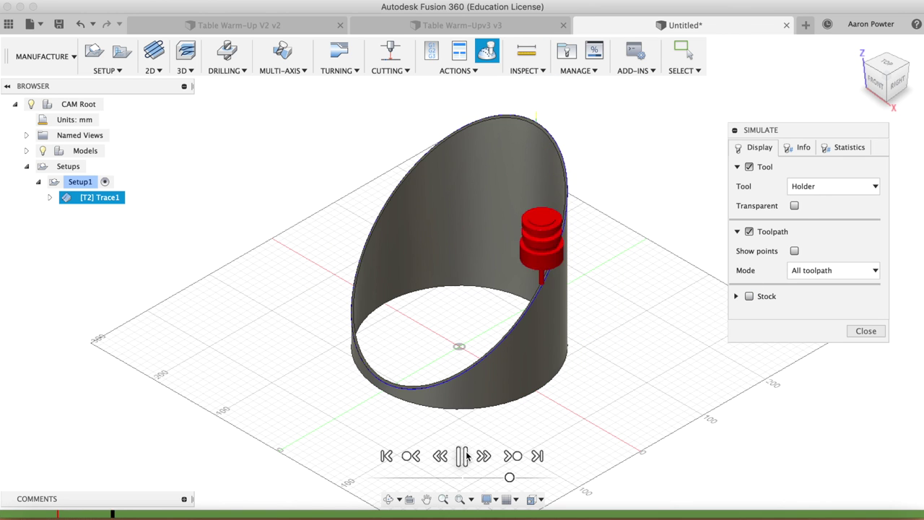
key("Escape")
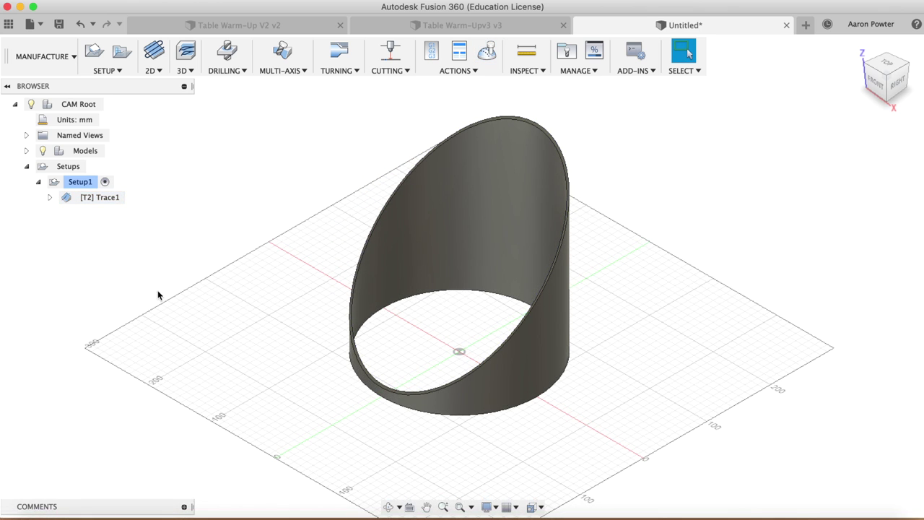
- Duplicate Trace1 as Trace1 (2) and edit it, keeping the spindle speed at 500 rpm
right_click(96, 199)
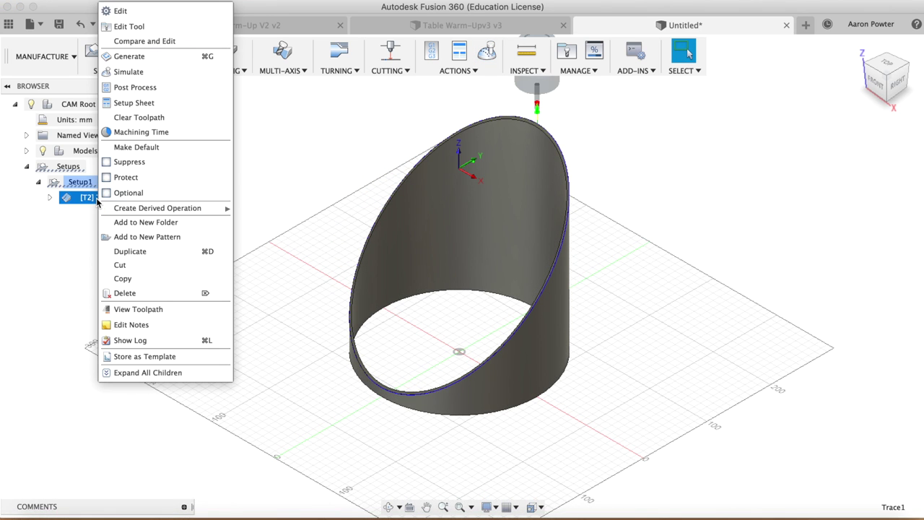
left_click(119, 251)
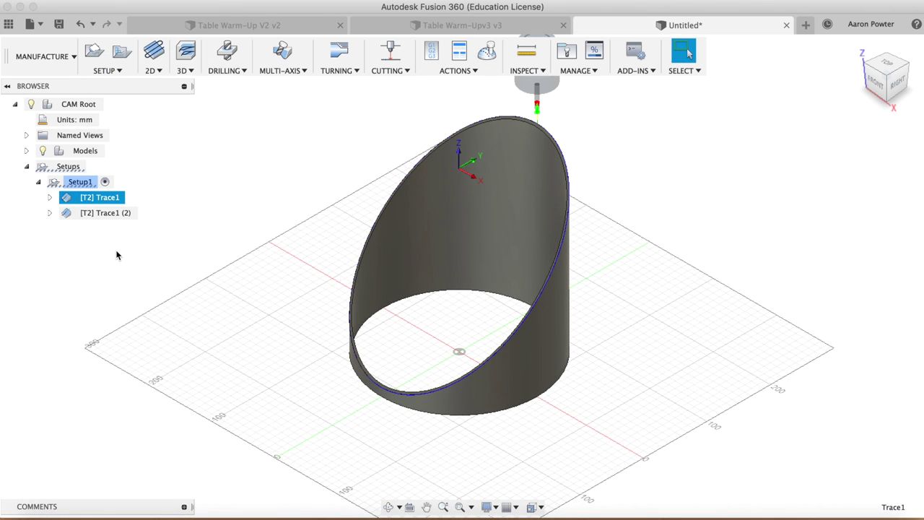
right_click(101, 213)
left_click(123, 11)
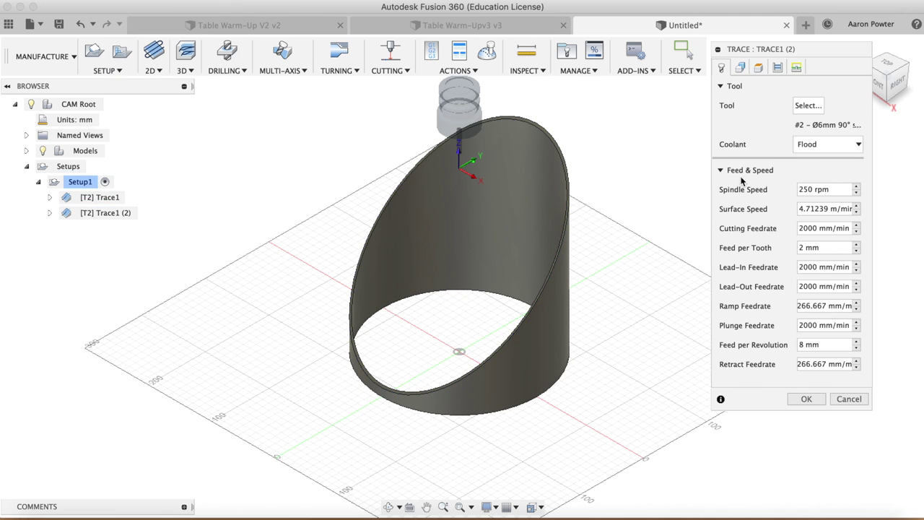
double_click(801, 187)
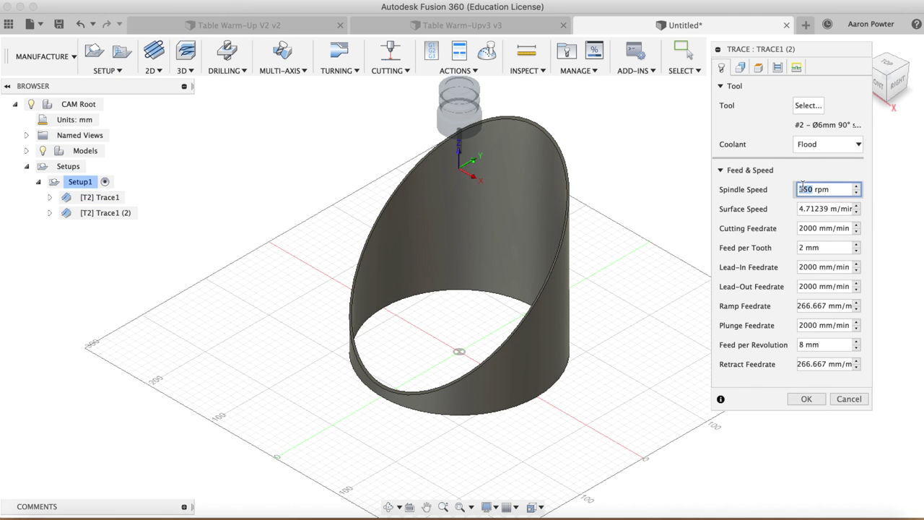
key("Return")
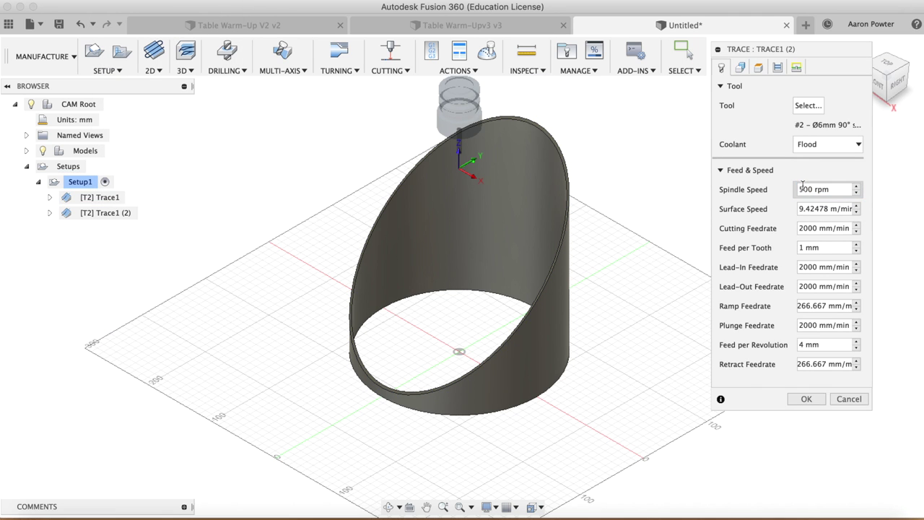
- Set the cutting, lead-in, lead-out and plunge feedrates of Trace1 (2) to 3000 mm/min
left_click(800, 228)
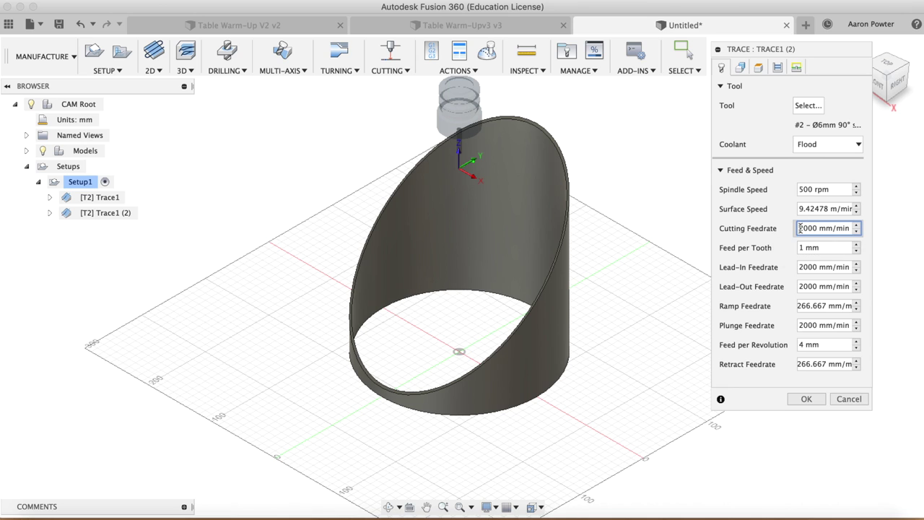
type("3000")
key("Return")
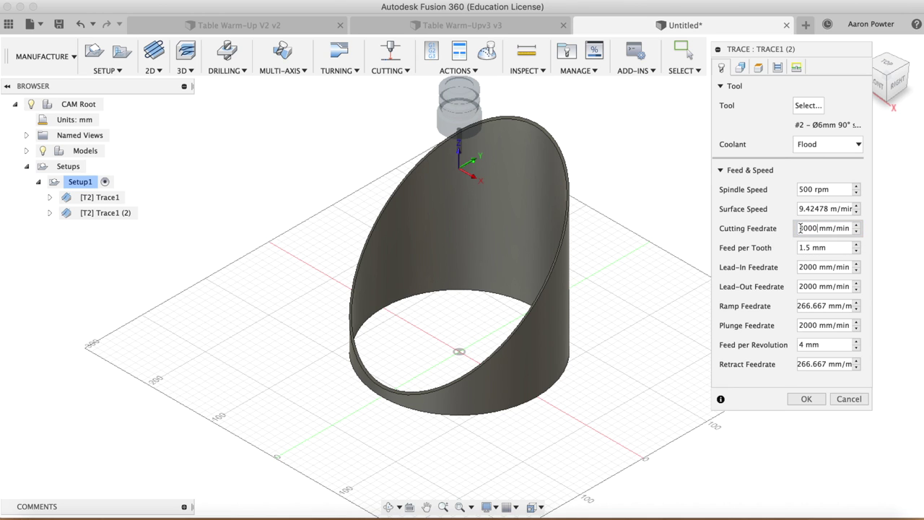
left_click(803, 266)
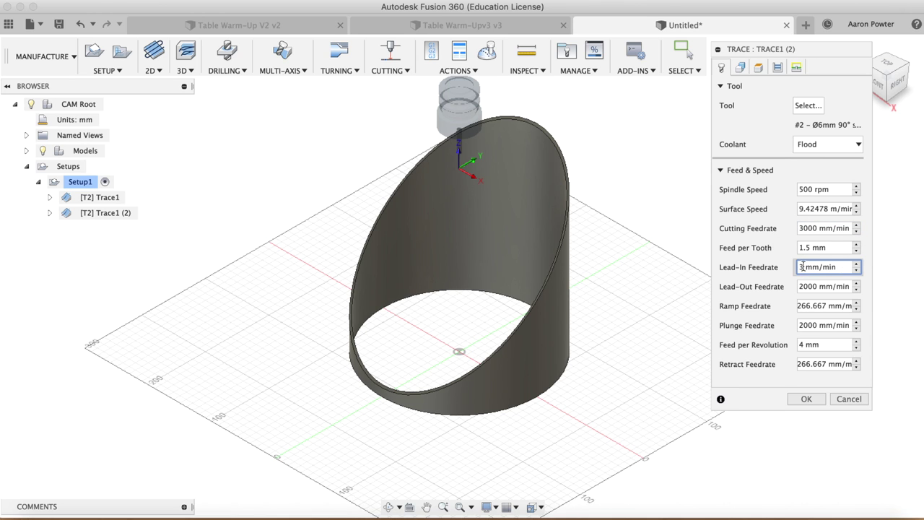
type("000")
key("Return")
left_click(805, 286)
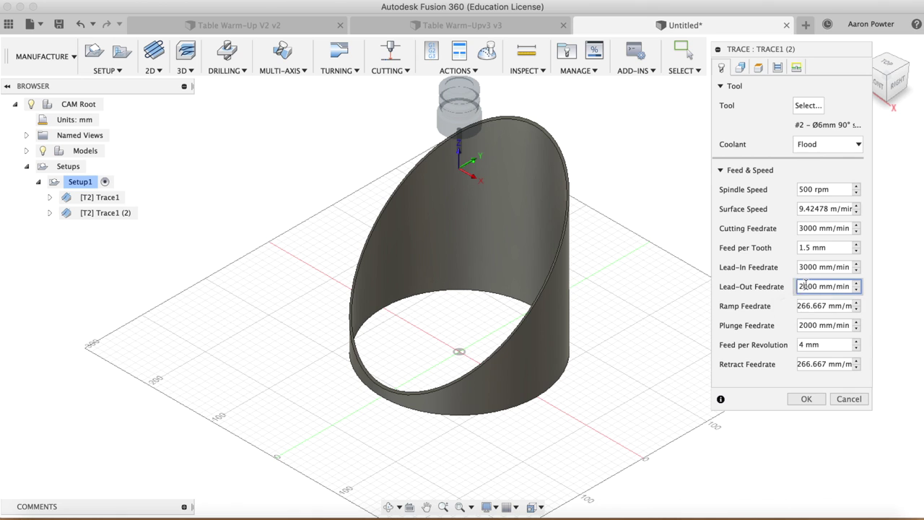
type("3000")
key("Return")
left_click(802, 325)
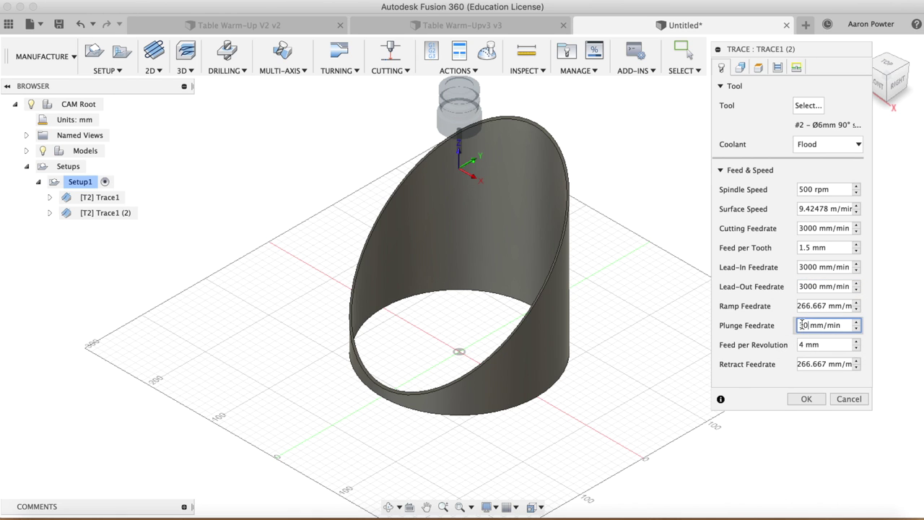
type("300")
key("Return")
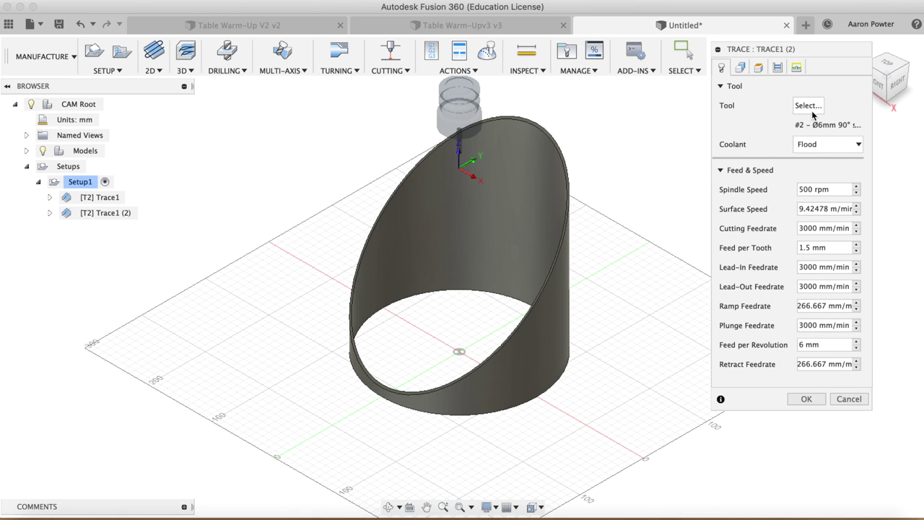
left_click(740, 67)
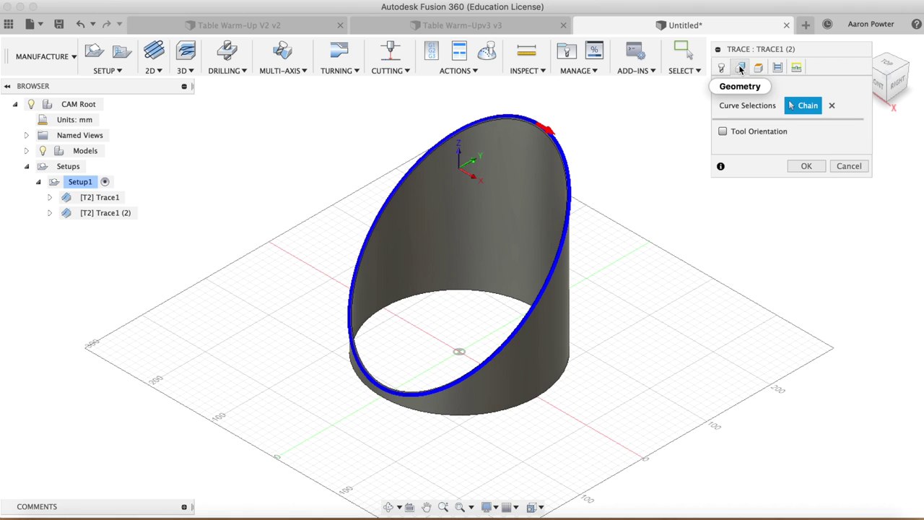
- Replace the path selection with the slanted top rim edge and generate Trace1 (2)
left_click(832, 105)
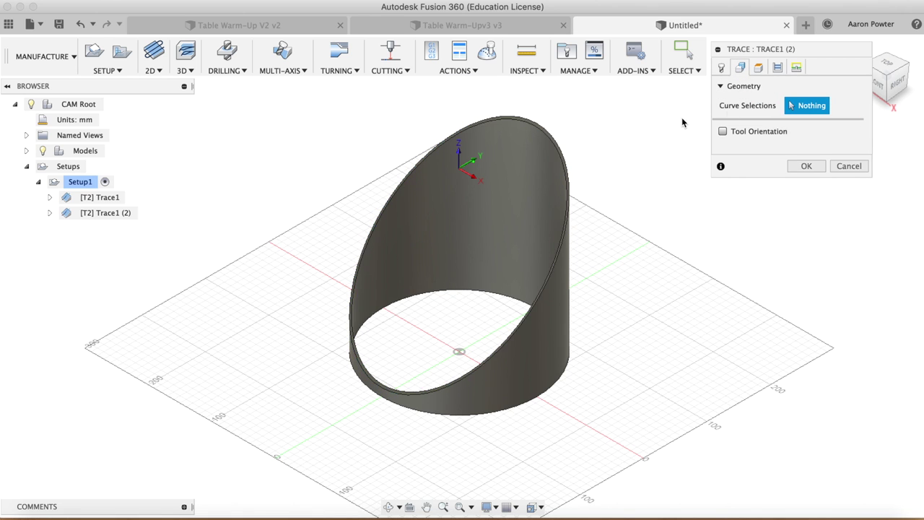
left_click(546, 140)
left_click(811, 166)
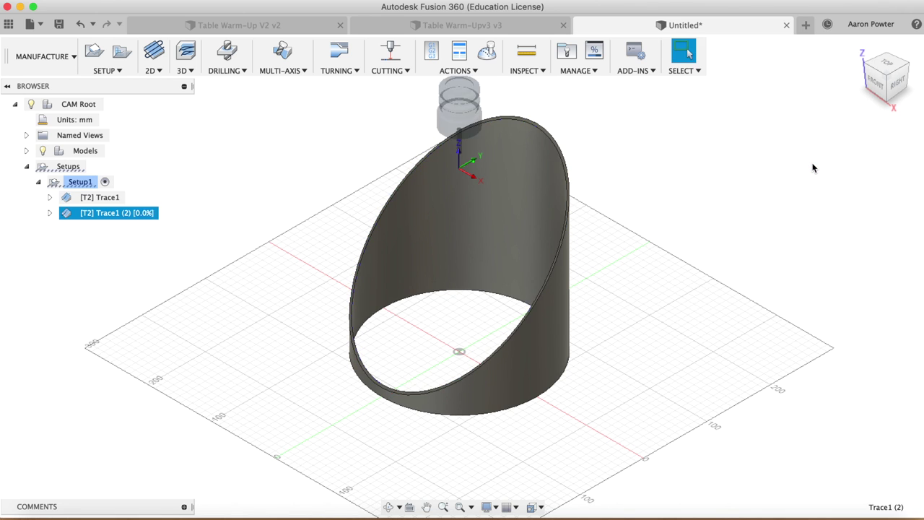
- Simulate both trace toolpaths in Setup1, then close the simulation
left_click(85, 181)
left_click(489, 57)
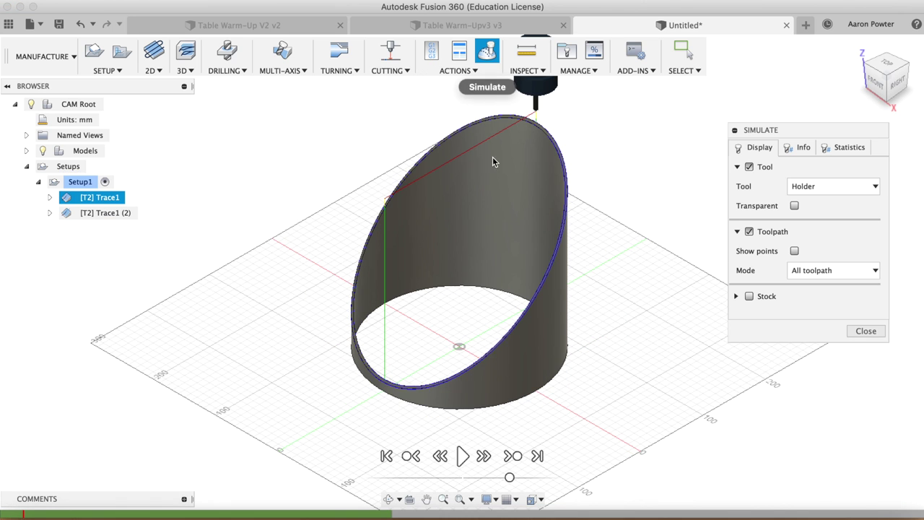
left_click(462, 456)
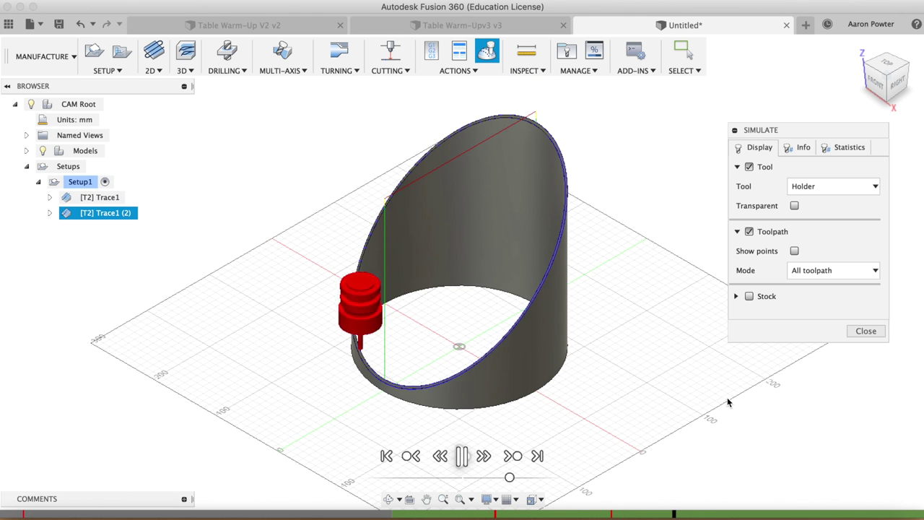
left_click(865, 331)
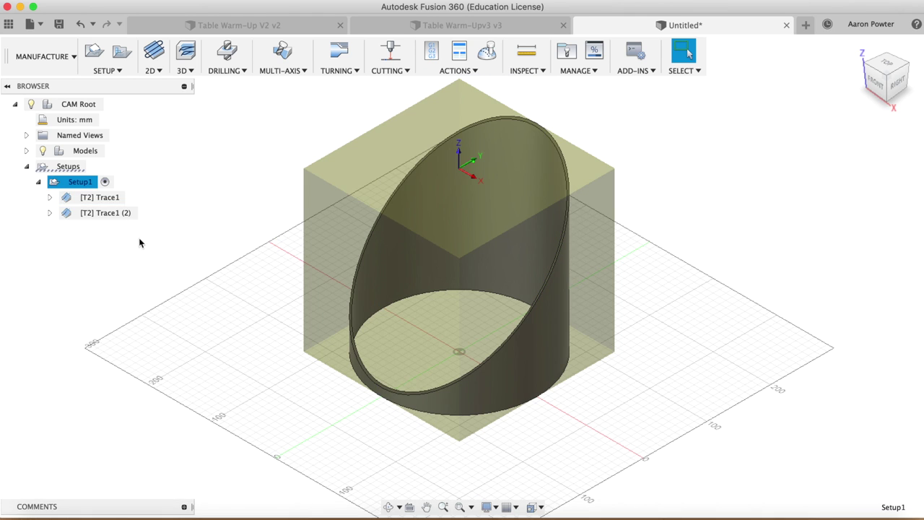
- Switch from the Table Warm-Up V2 v2 design to Table Warm-Upv3 v3 and open the workspace list
left_click(255, 26)
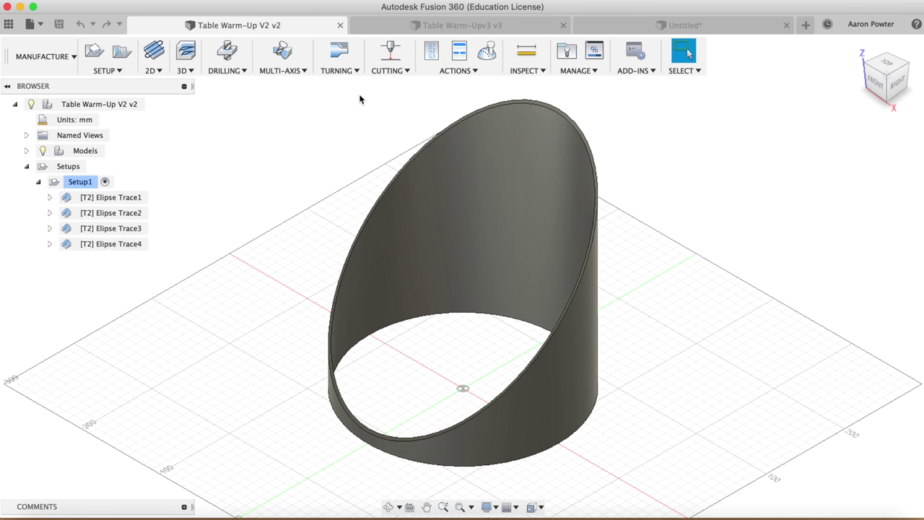
left_click(420, 28)
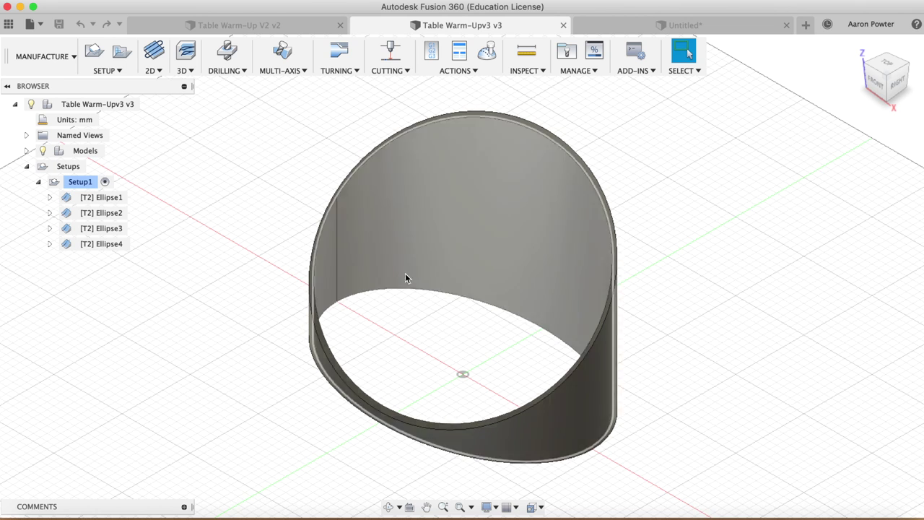
left_click(52, 56)
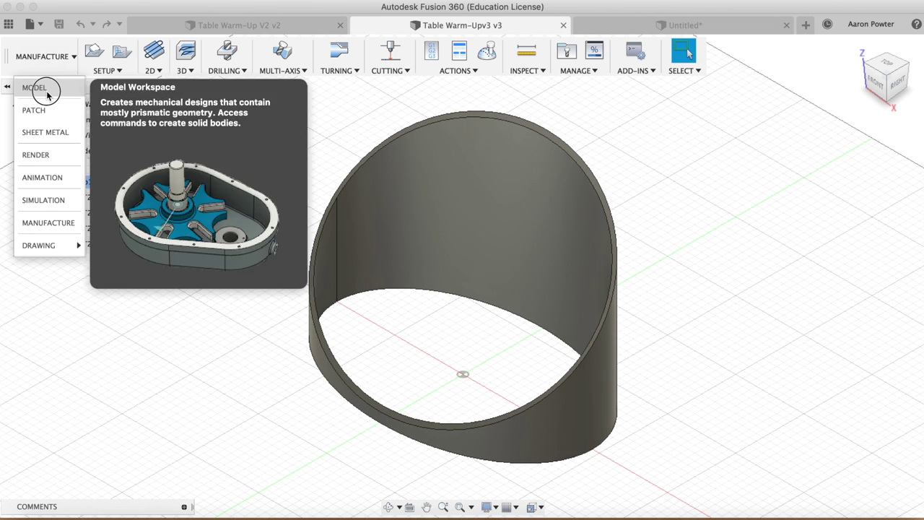
- Switch to the Model workspace and edit Sketch1 to reveal its 380 × 245 mm ellipse
left_click(45, 87)
right_click(98, 501)
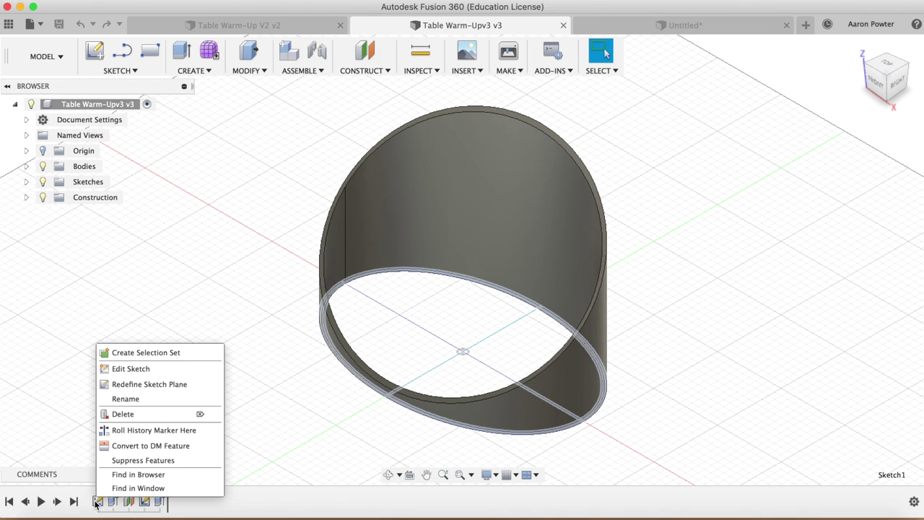
left_click(130, 368)
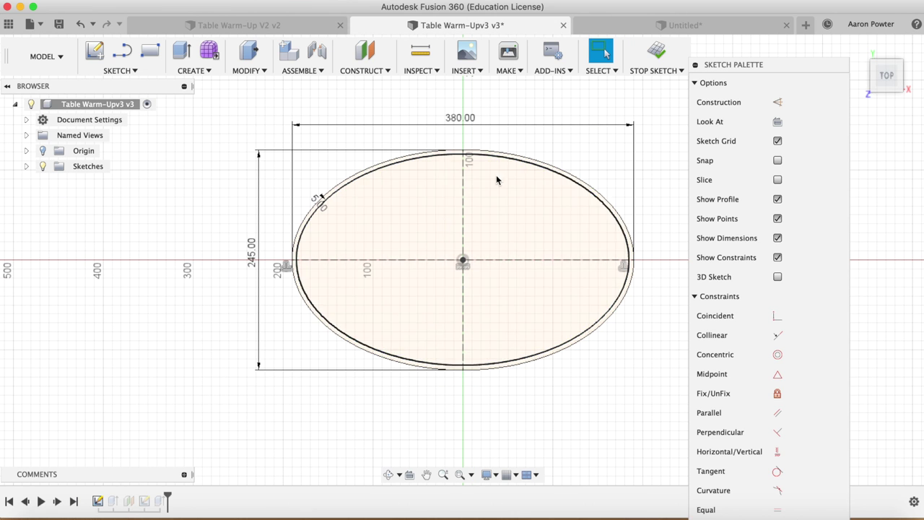
mouse_move(718, 67)
left_mouse_down()
mouse_move(725, 13)
mouse_move(731, 16)
left_mouse_up()
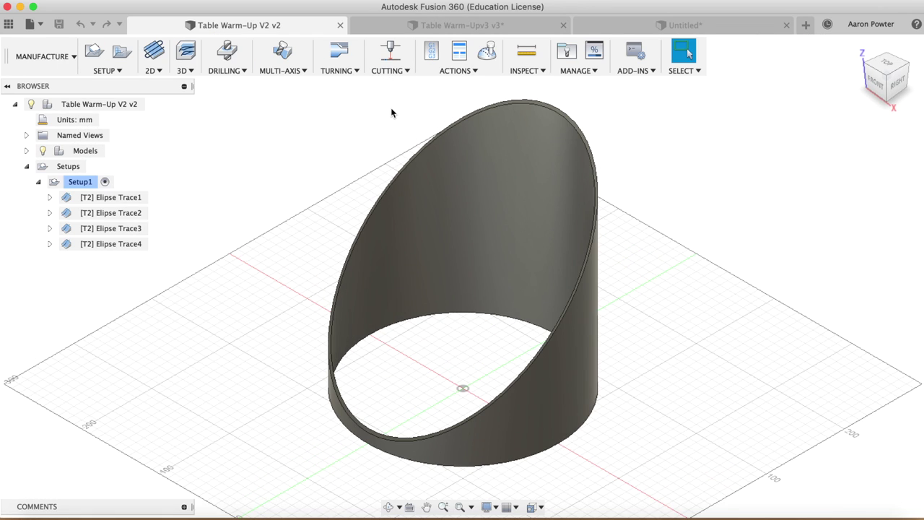
- Post-process the setup's toolpaths with the SylilCNC - LNC post processor
left_click(426, 57)
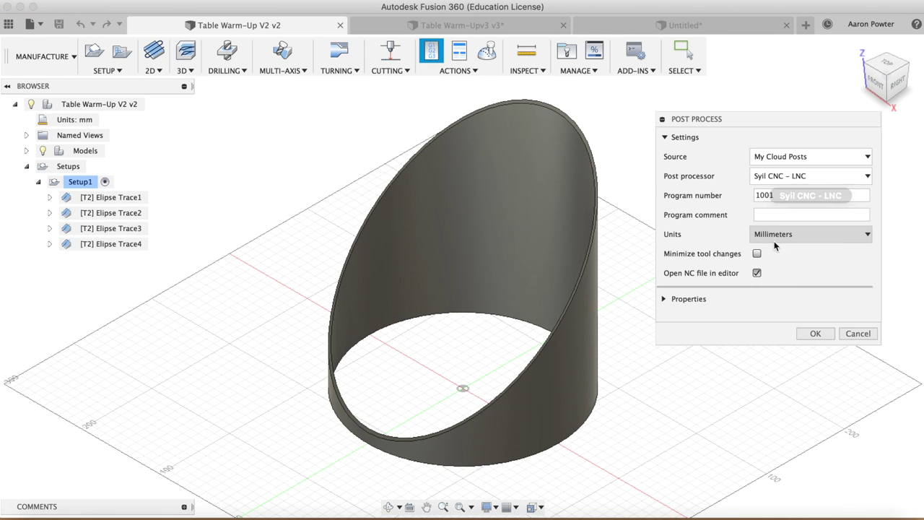
left_click(782, 177)
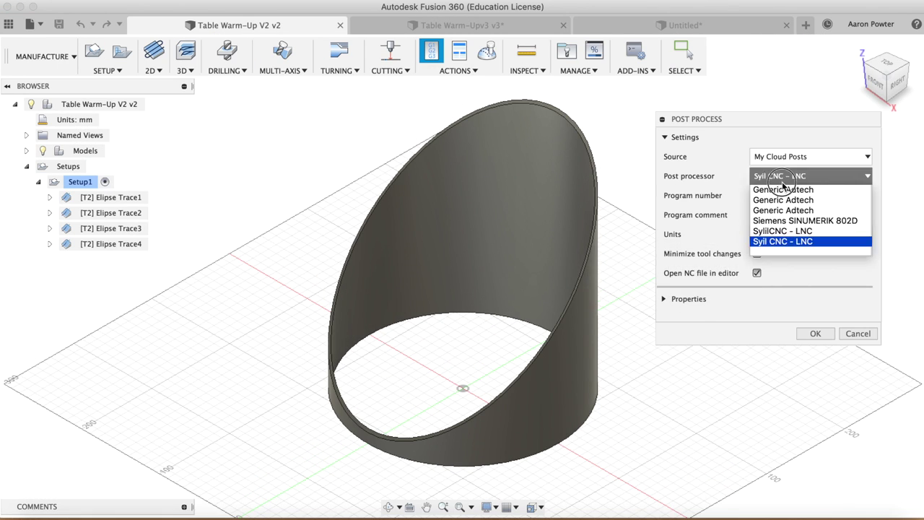
left_click(790, 233)
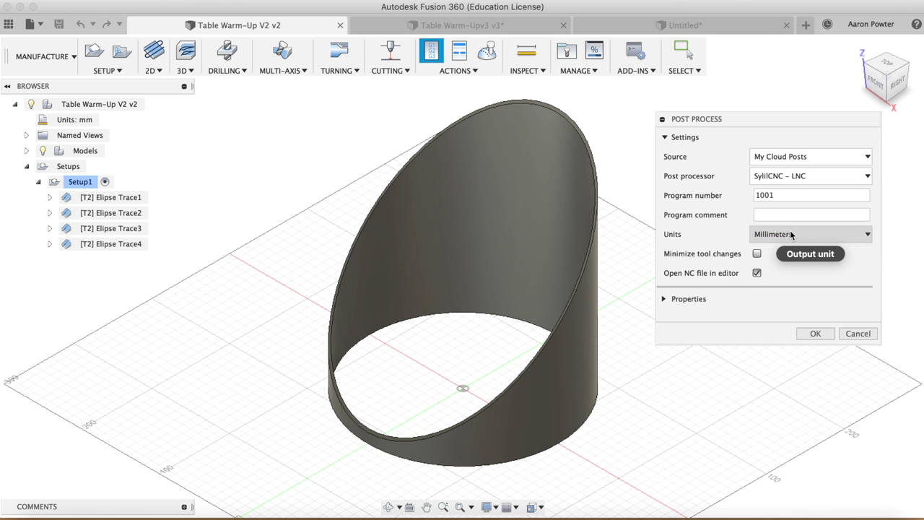
left_click(816, 334)
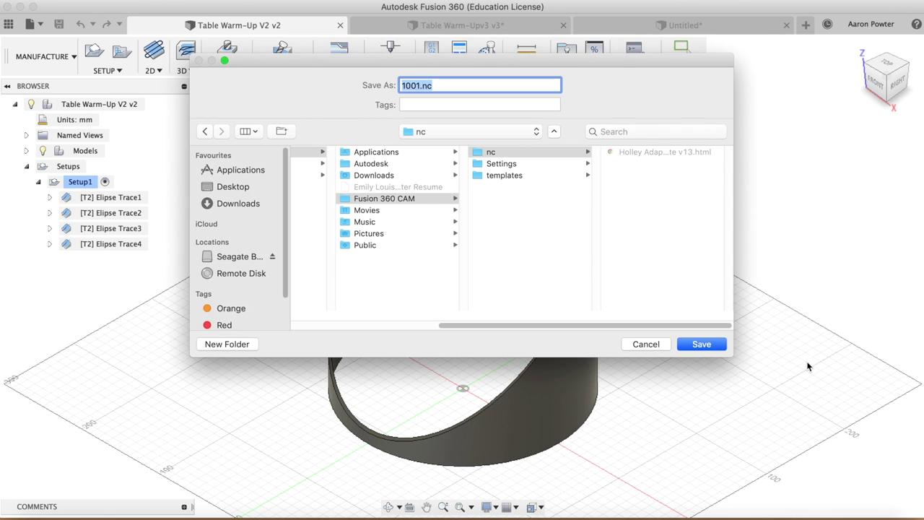
- Save the NC file to the Desktop, renaming it to O02021.nc
left_click(231, 187)
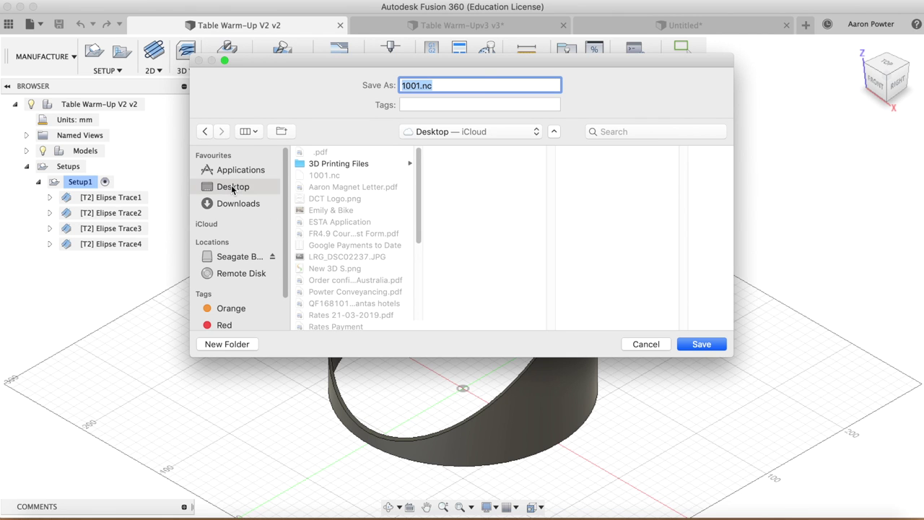
left_click(434, 85)
left_click(409, 85)
type("O0202")
- Save O02021.nc and add the title '(Table Warm-Up)' after O1001 in Brackets
left_click(701, 345)
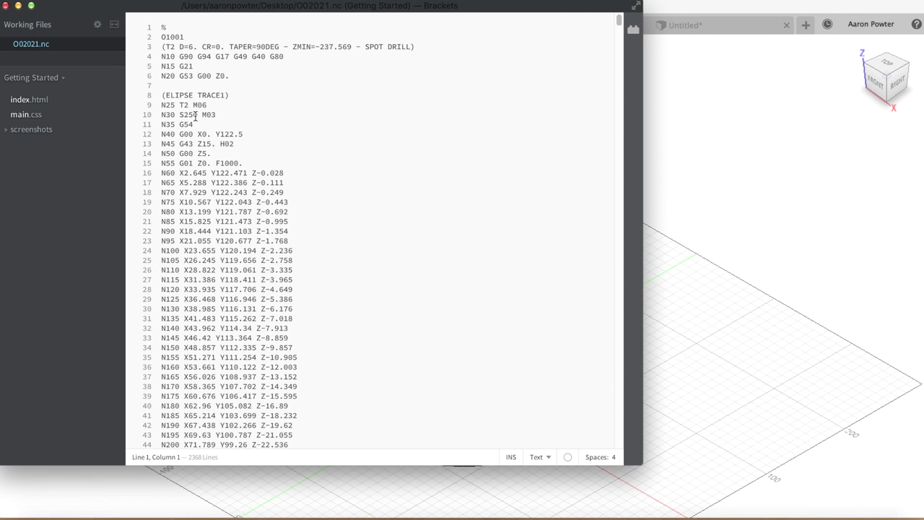
left_click(187, 37)
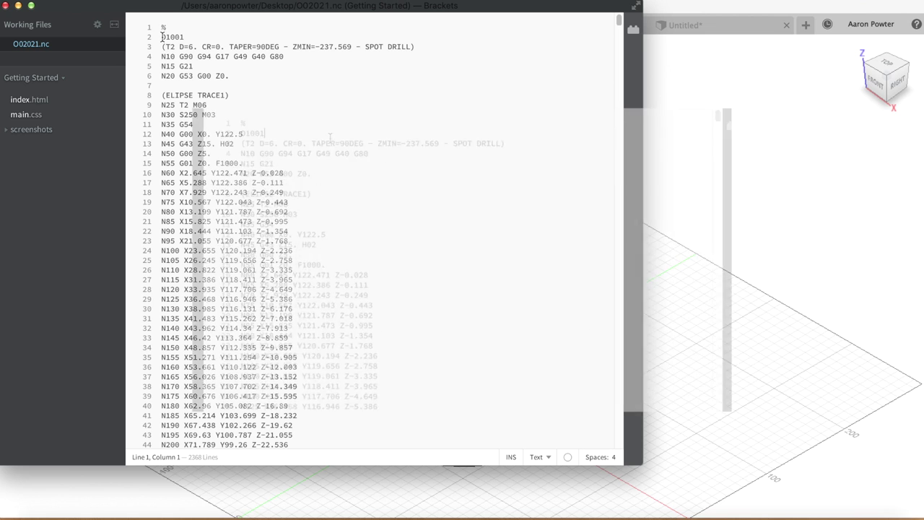
type("(")
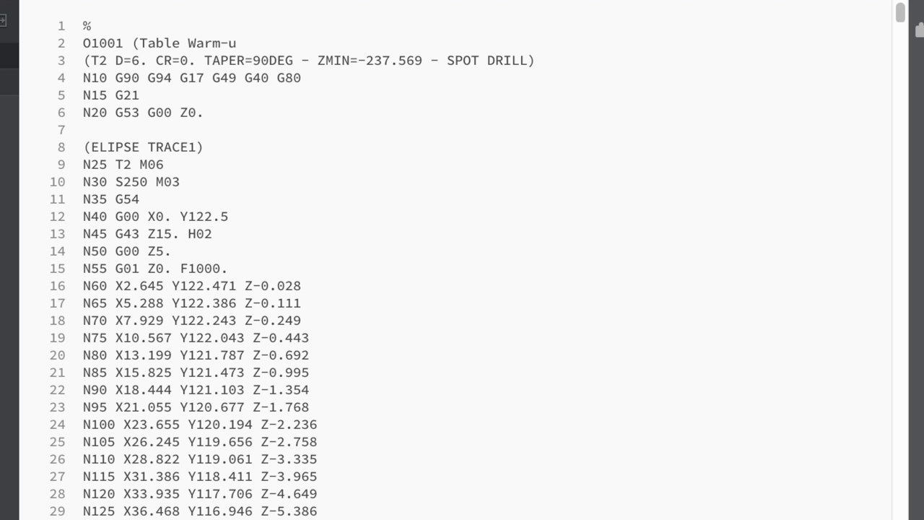
type("Table Warm-Up)")
- Replace the line 3 spot drill comment with 'DO NOT USE TOOL IN SPINDLE'
left_click_drag(96, 60, 532, 63)
key("BackSpace")
key("BackSpace")
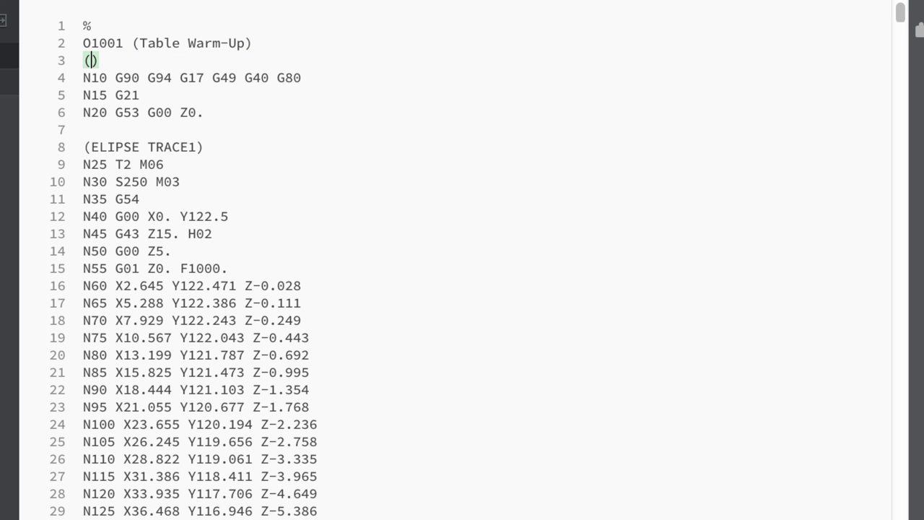
type("c")
key("BackSpace")
type("DON NO")
key("BackSpace")
key("BackSpace")
key("BackSpace")
key("BackSpace")
type("NOT USE TOO")
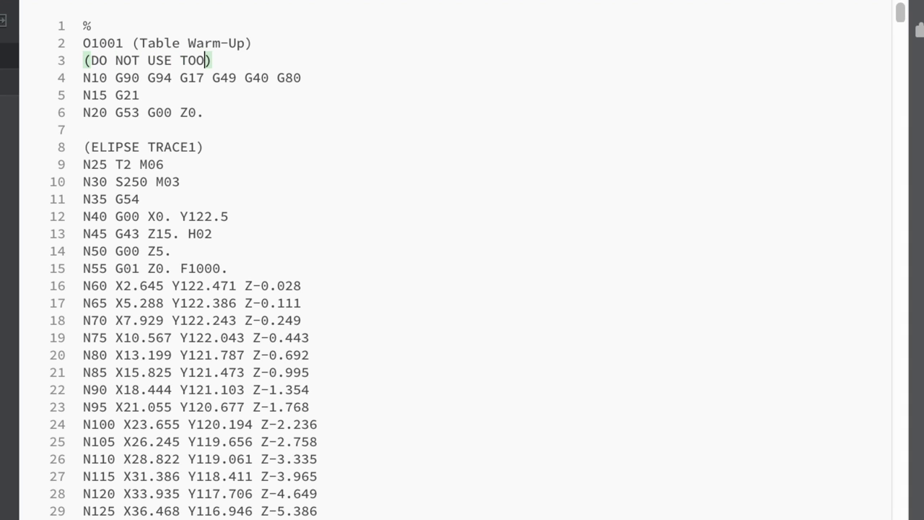
type("L IN SPIN")
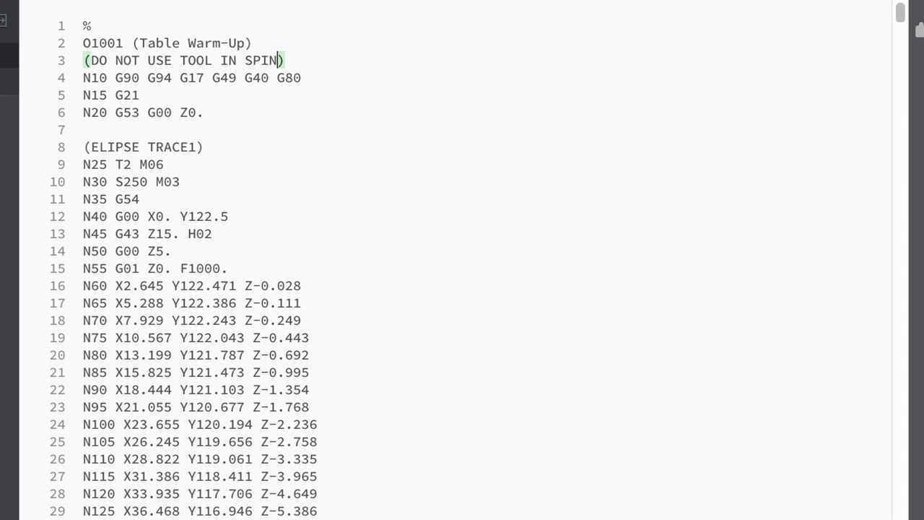
type("DLE")
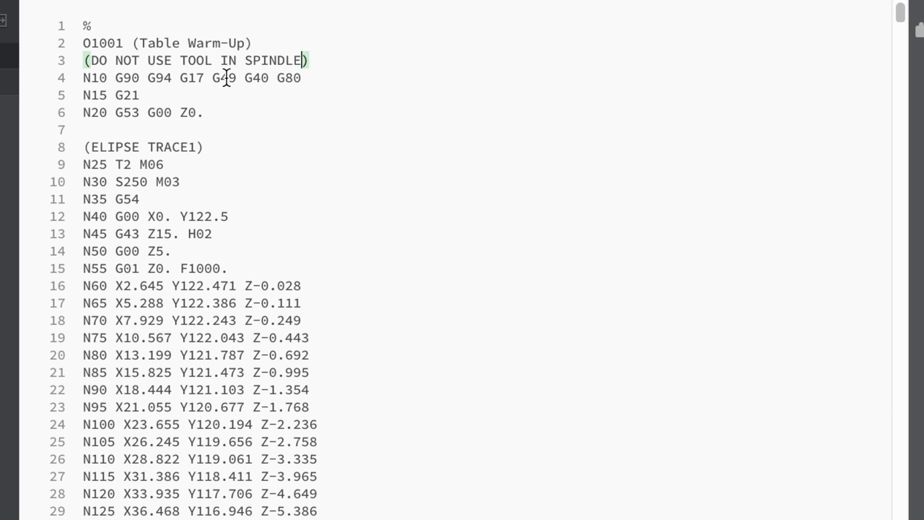
- Change G54 to G54P1, T2 to T11 and H02 to H11, then save the program
left_click(209, 108)
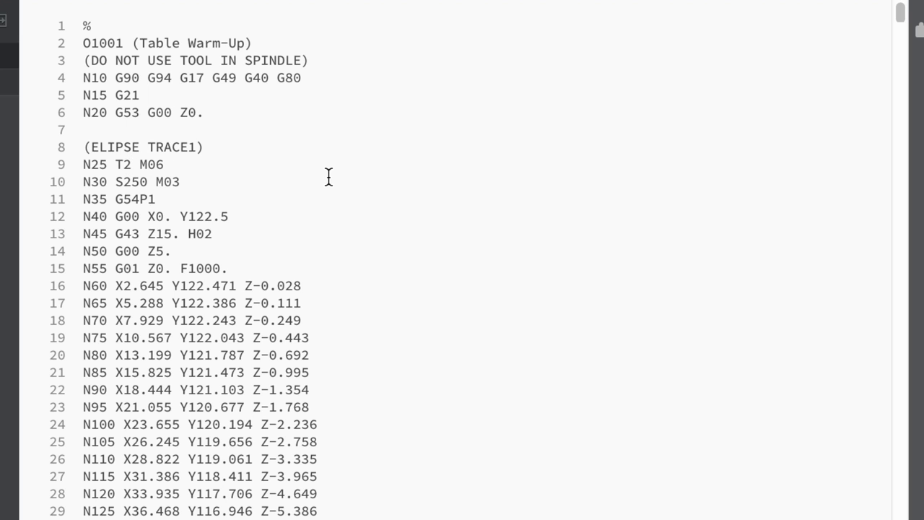
left_click(132, 164)
key("BackSpace")
type("11")
left_click(215, 237)
type("1")
type("1")
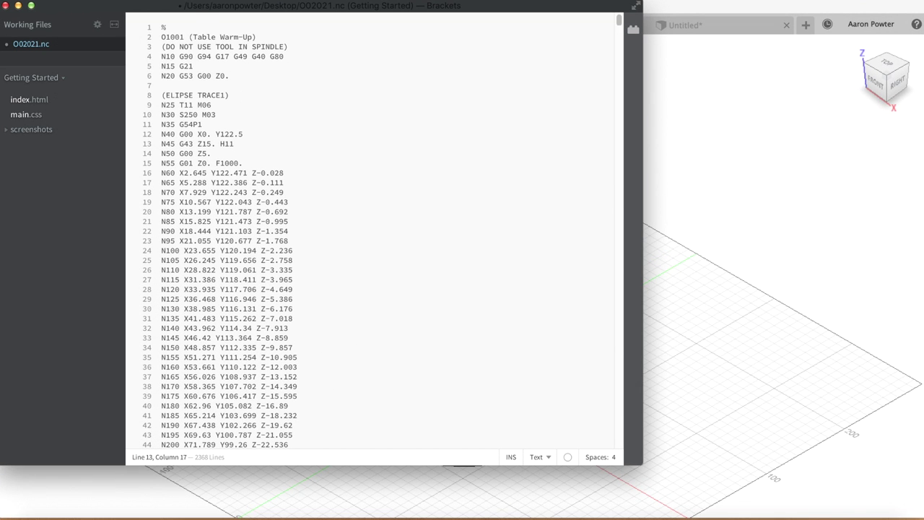
left_click(111, 73)
left_click(264, 483)
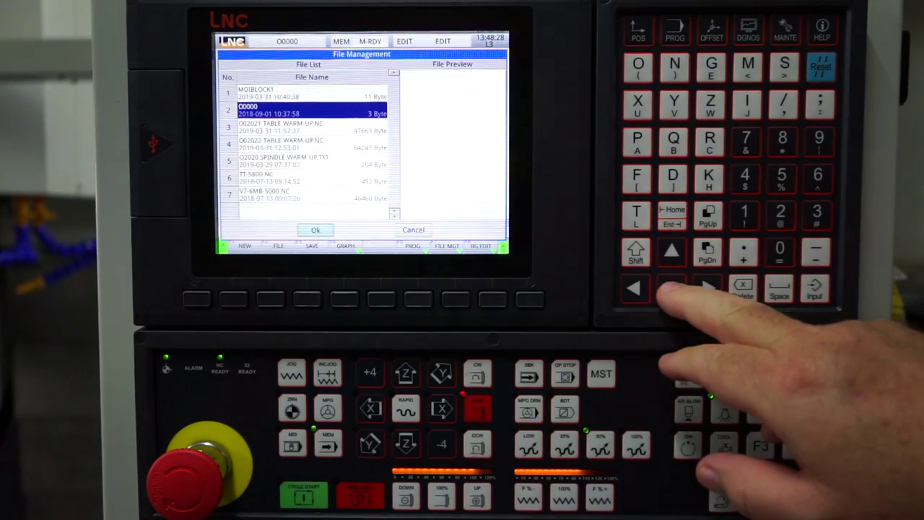
- Load O02022 TABLE WARM-UP.NC on the LNC controller and plot its full toolpath graphically
key("Down")
key("Down")
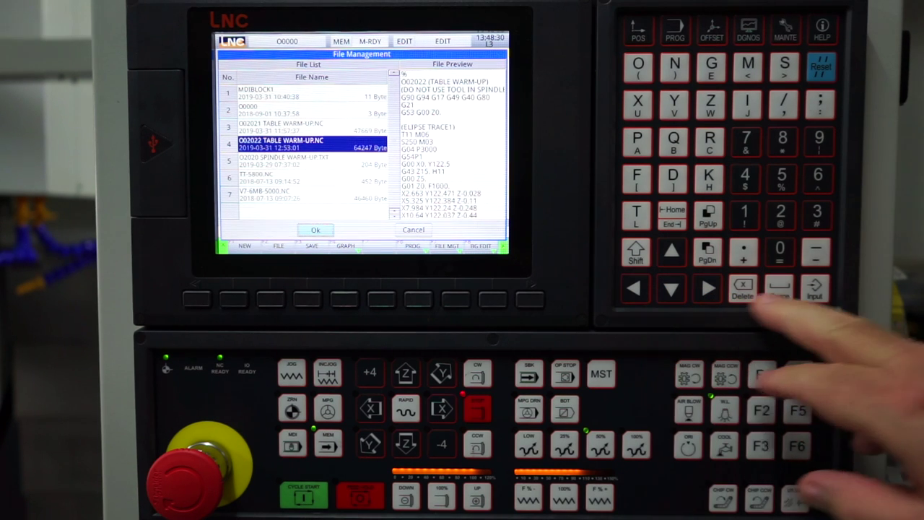
key("Return")
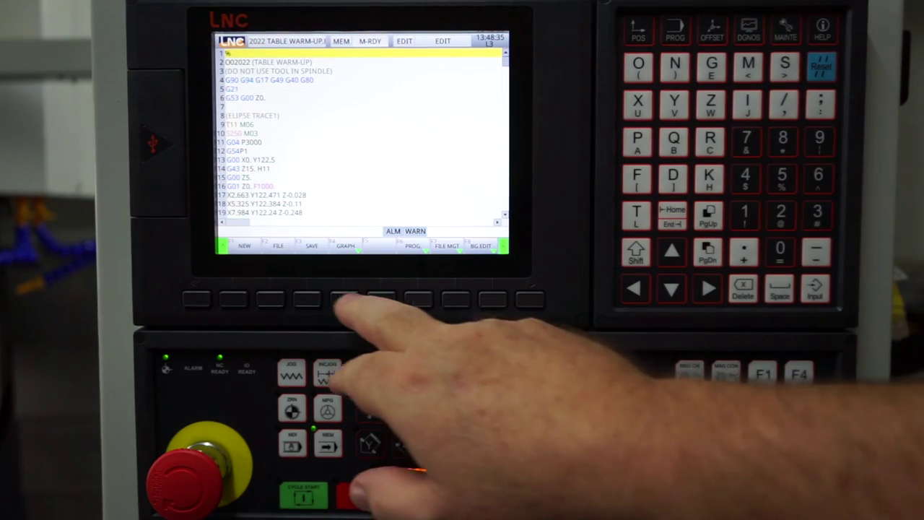
left_click(344, 299)
left_click(233, 298)
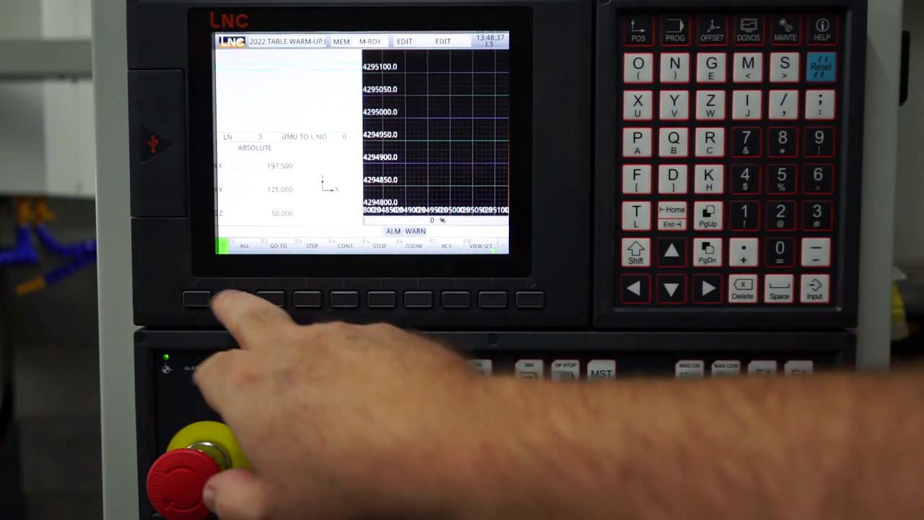